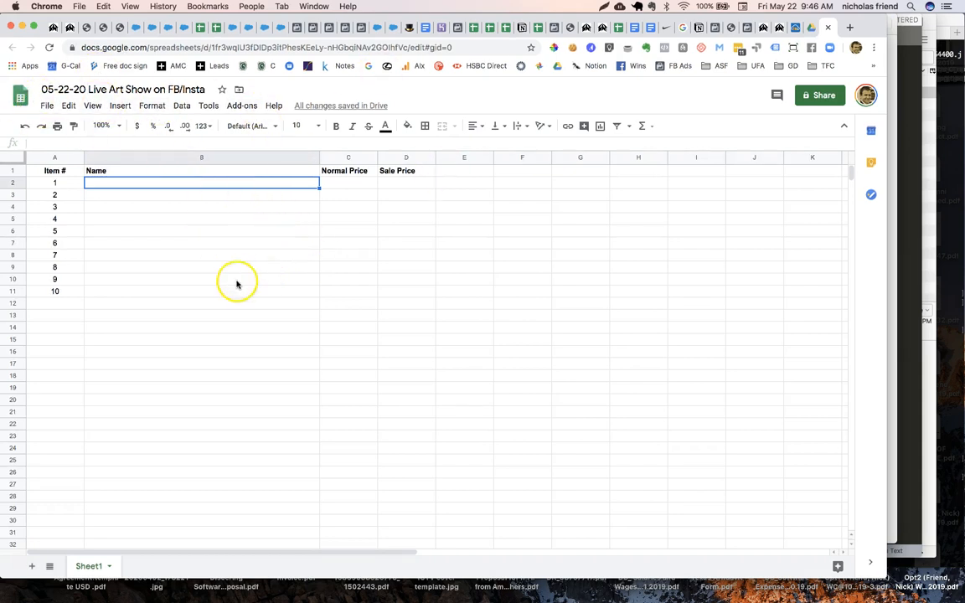
left_click_drag(57, 171, 394, 170)
left_click(141, 190)
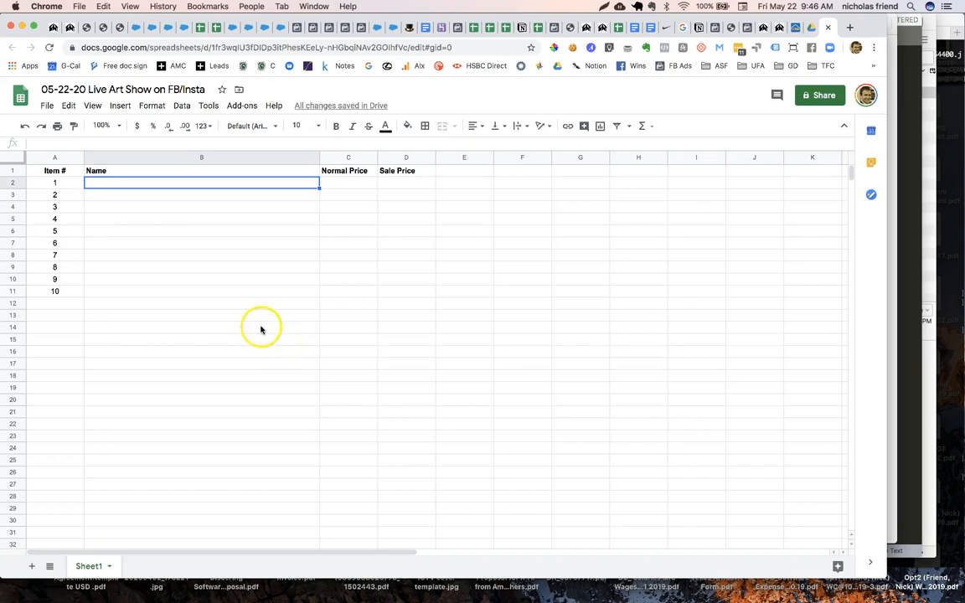
left_click_drag(55, 182, 65, 296)
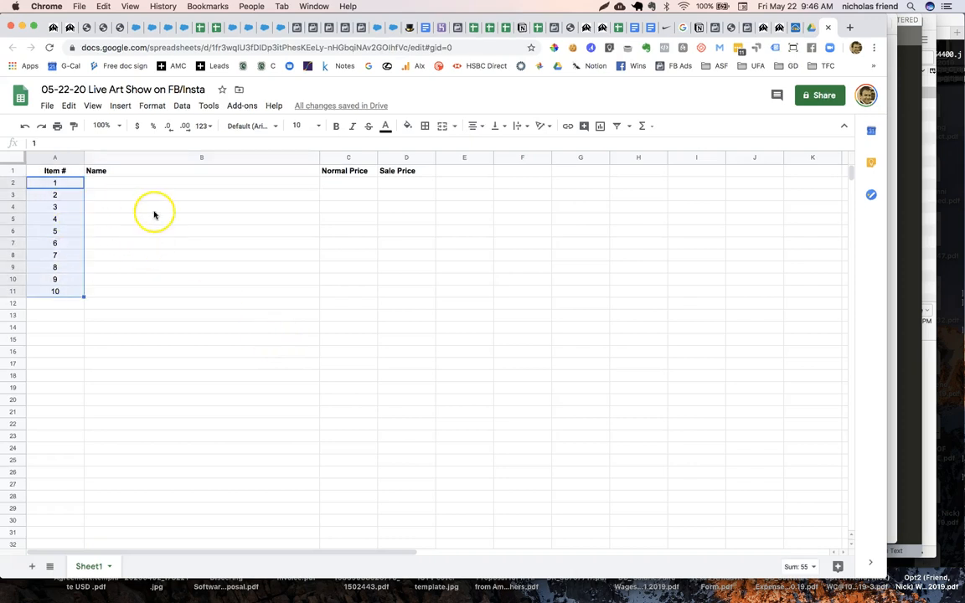
- Enter "Steve Jobs 16"x20" Metal Print, ready to hang" as the name of item 1
left_click(147, 184)
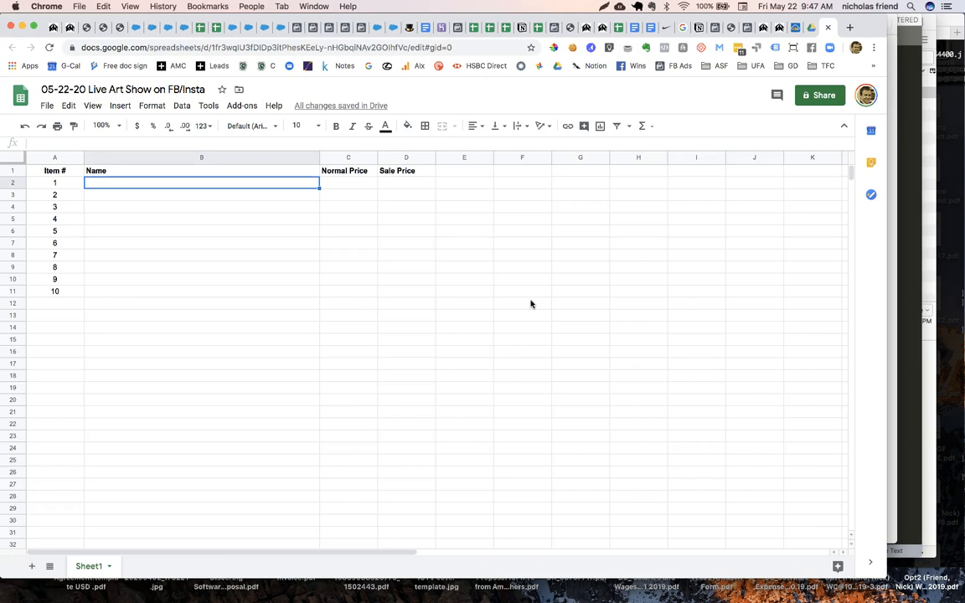
type("Steve Jobs 16\"x20")
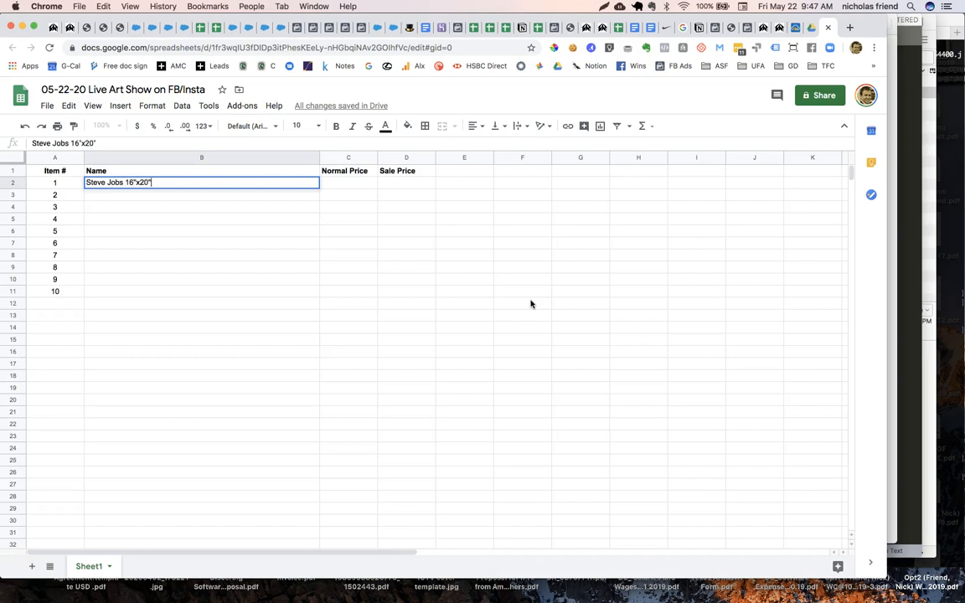
type("\" Metal Print, ready to hang")
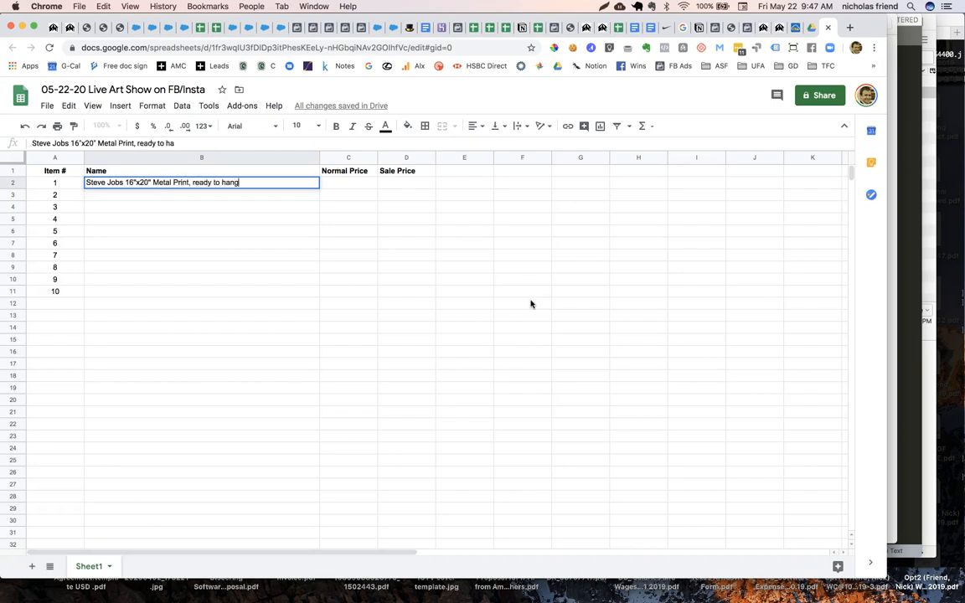
key("Return")
key("Up")
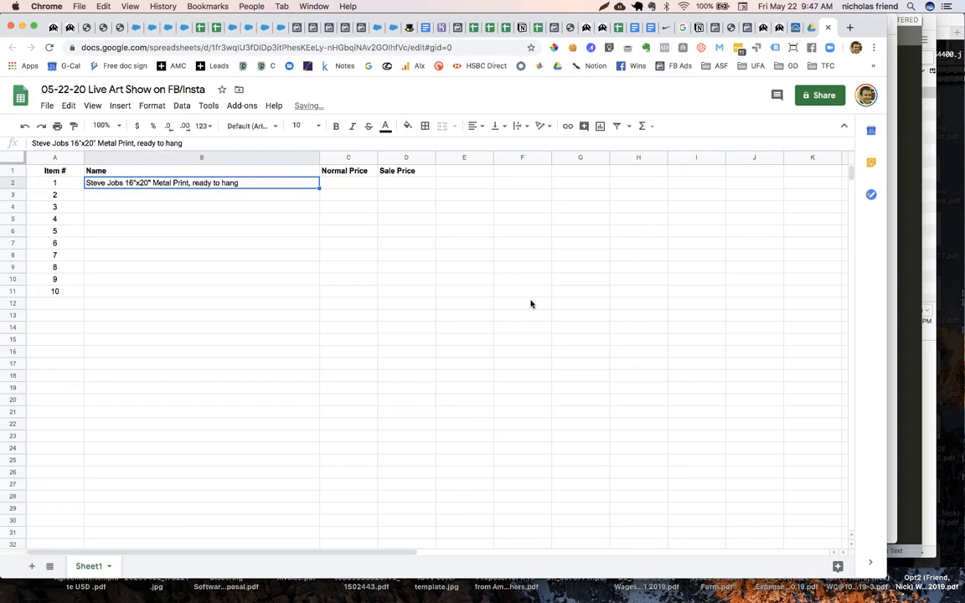
- Give item 1 a normal price of $299 and a sale price of $199
key("Tab")
type("$")
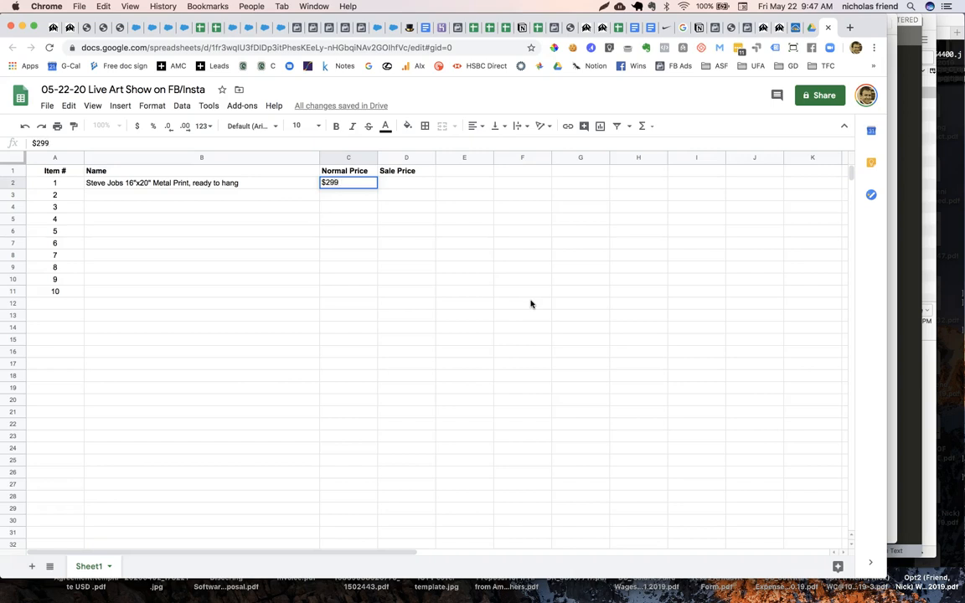
type("299")
key("Tab")
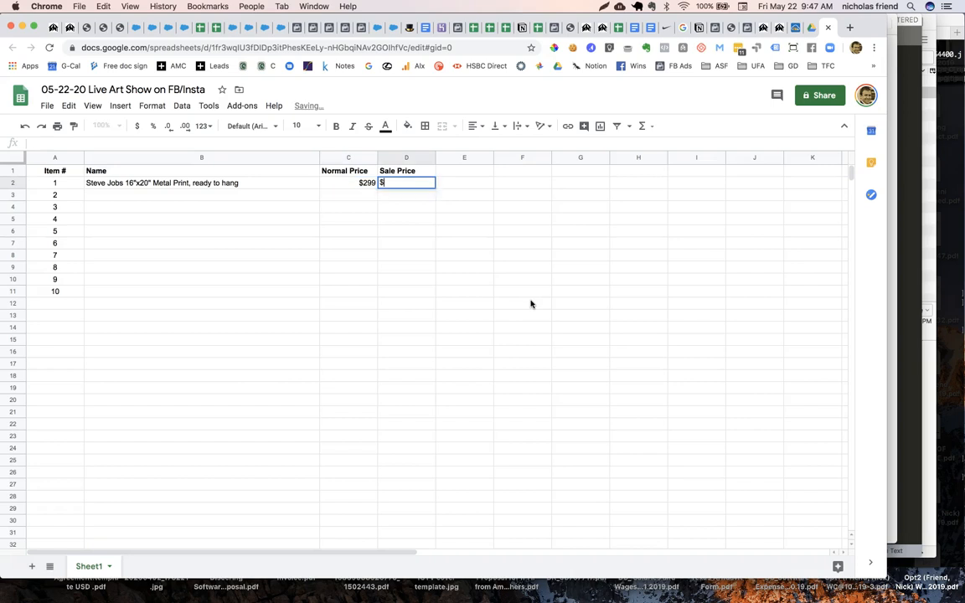
key("Return")
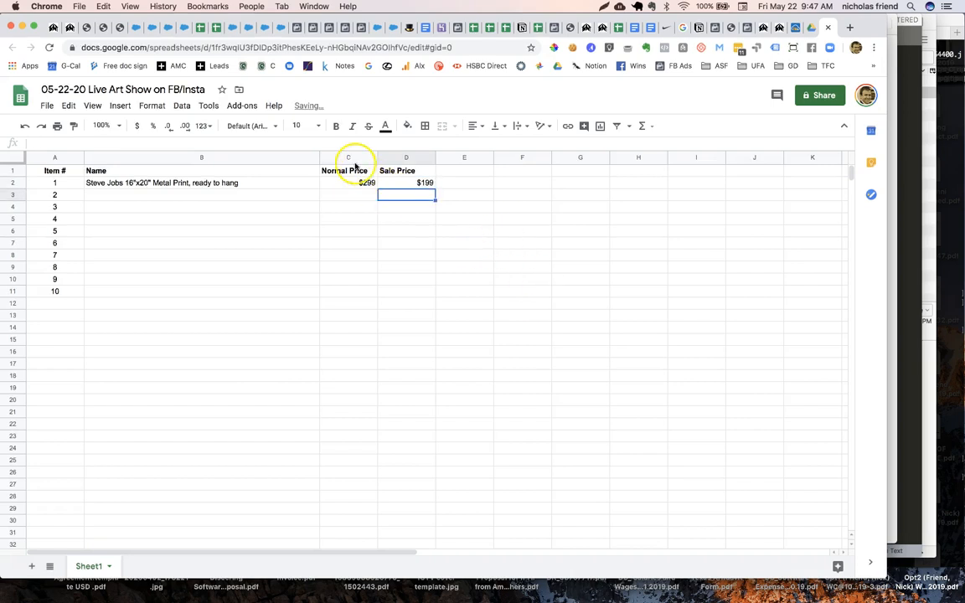
- Center-align the Normal Price and Sale Price columns
left_click_drag(348, 157, 405, 160)
left_click(472, 126)
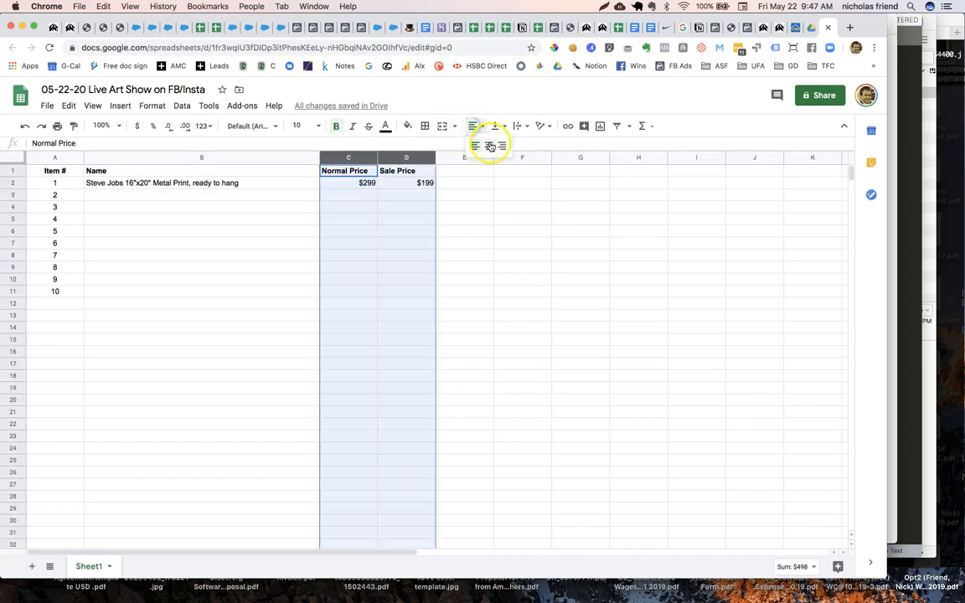
left_click(488, 144)
left_click(226, 243)
left_click(200, 182)
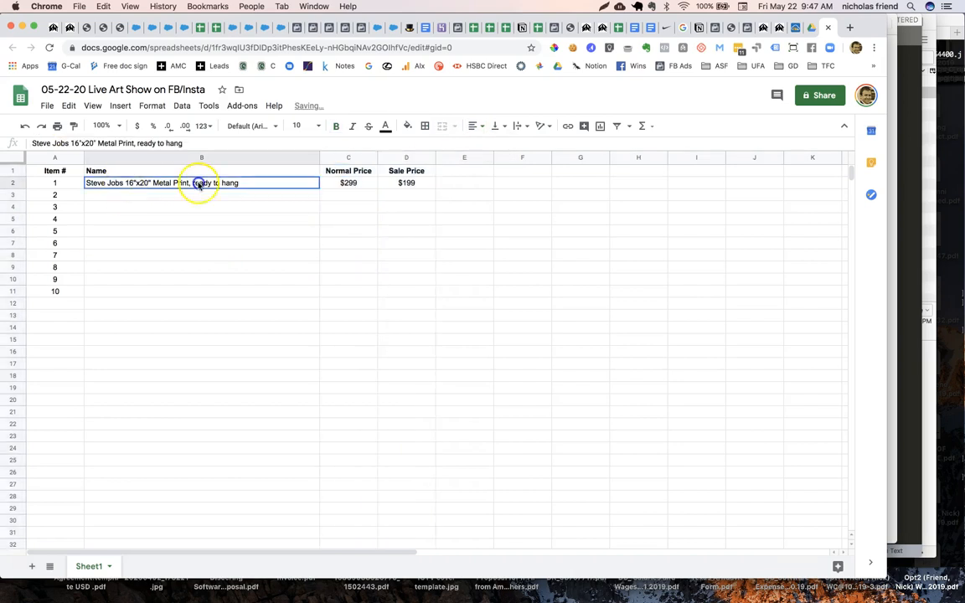
left_click_drag(390, 230, 389, 295)
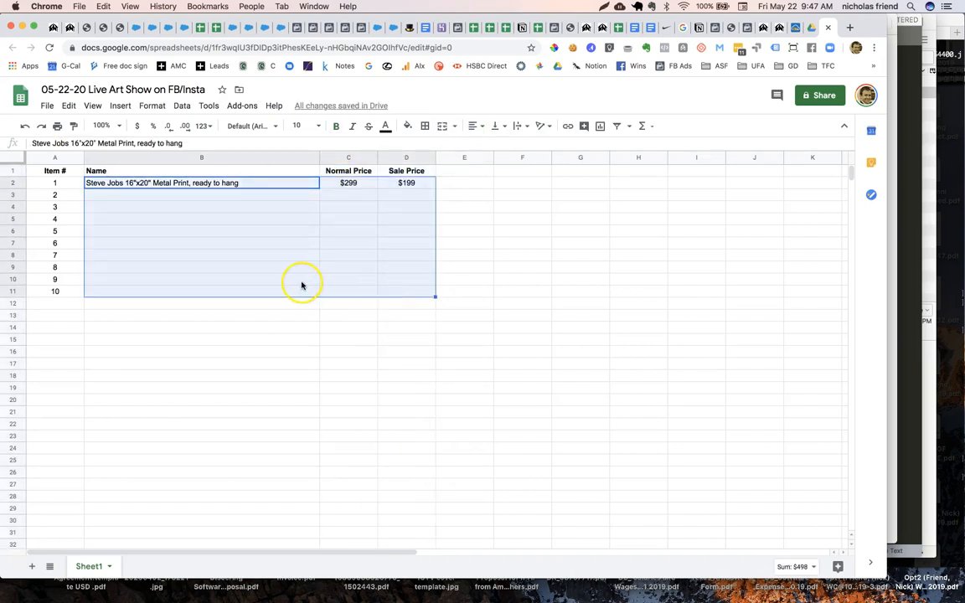
left_click(301, 282)
left_click(296, 292)
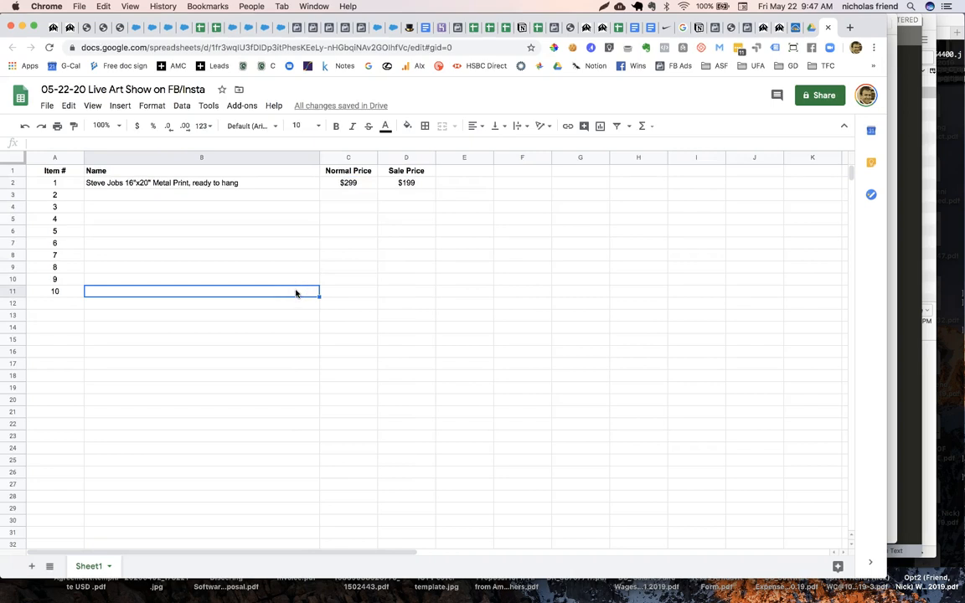
left_click(134, 184)
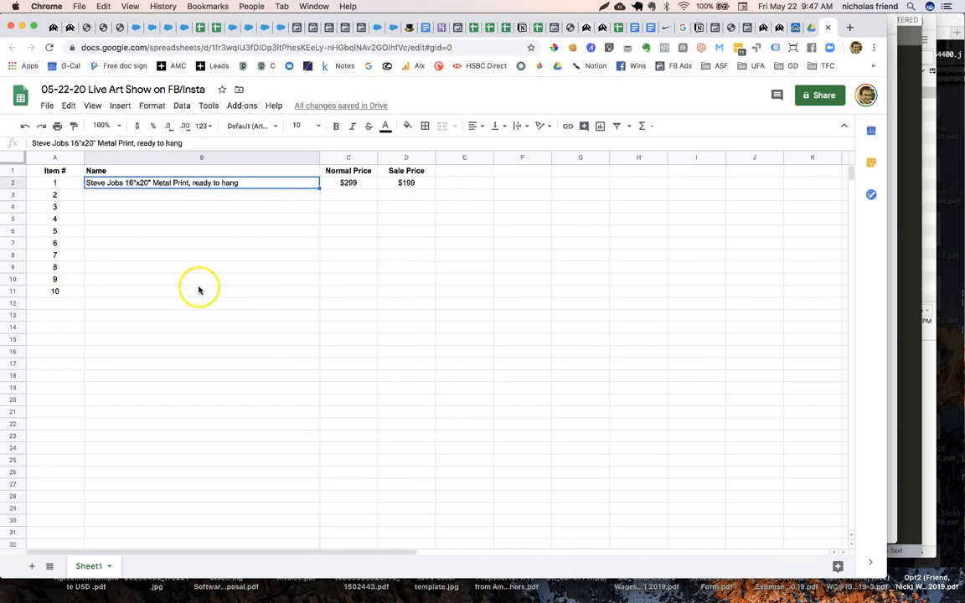
- Rename the spreadsheet "05-22-20 Live Art Show" by removing the ending "on FB/Insta"
left_click(42, 90)
left_click_drag(42, 89, 84, 90)
left_click(96, 92)
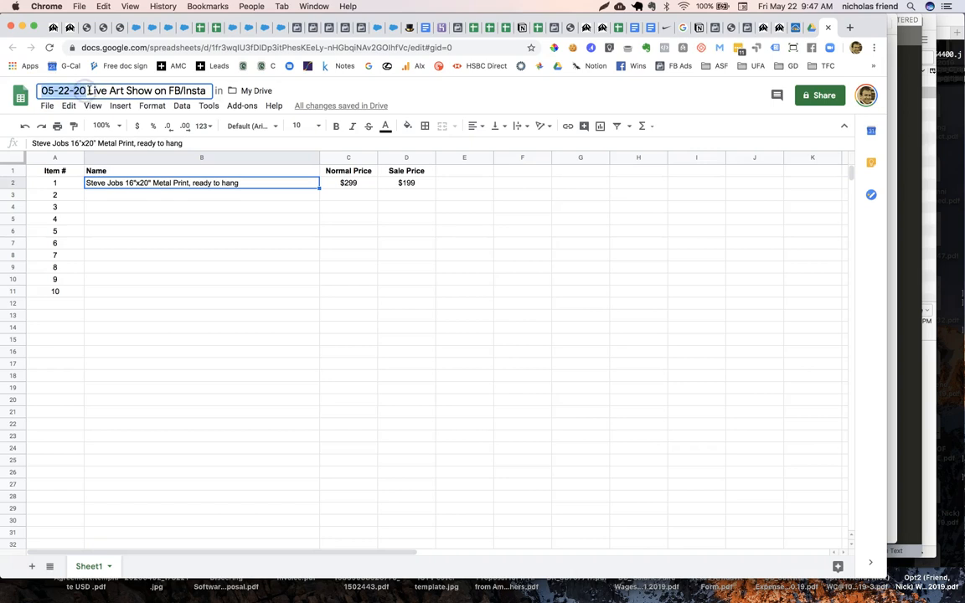
left_click(155, 90)
left_click_drag(155, 91, 230, 95)
key("BackSpace")
key("Return")
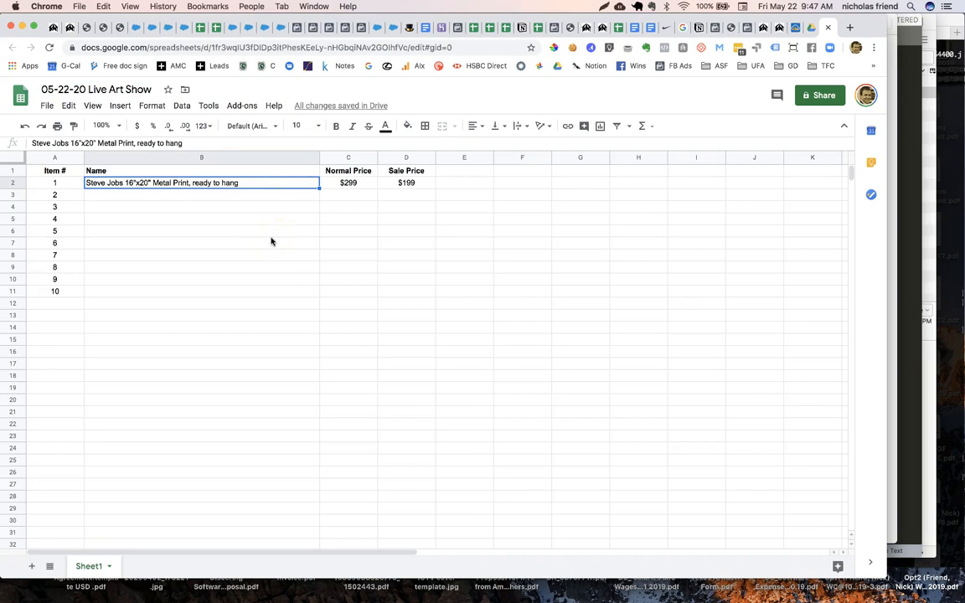
- Switch to the Art Storefronts site manager and save the full-size Steve Jobs image to the Desktop as a JPEG
left_click(779, 30)
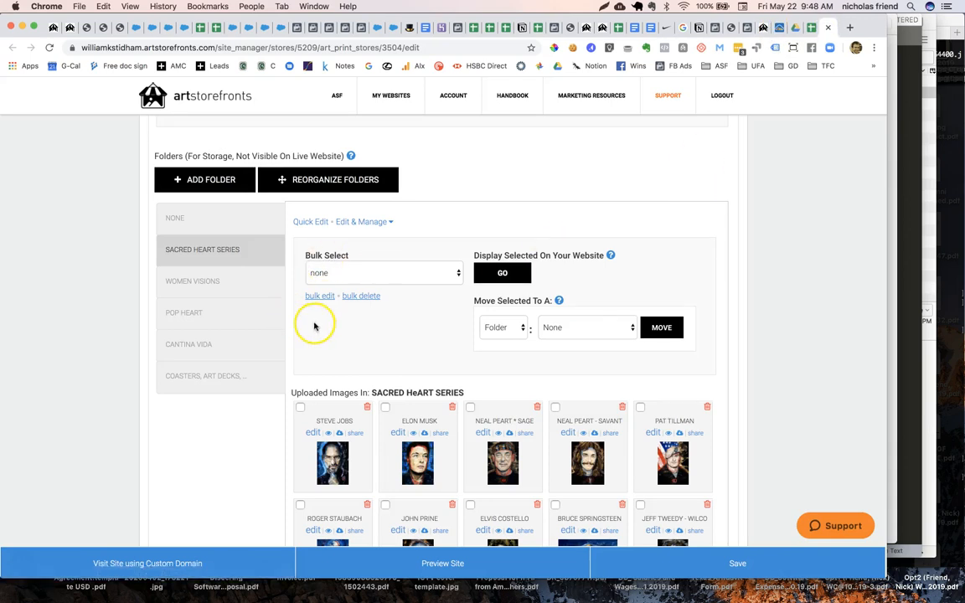
left_click(340, 433)
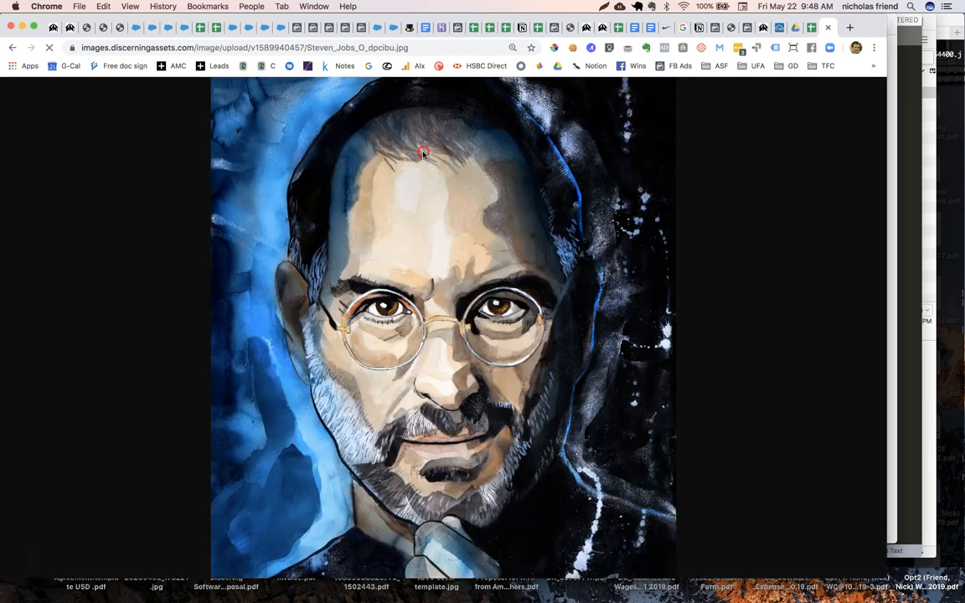
right_click(423, 153)
left_click(452, 168)
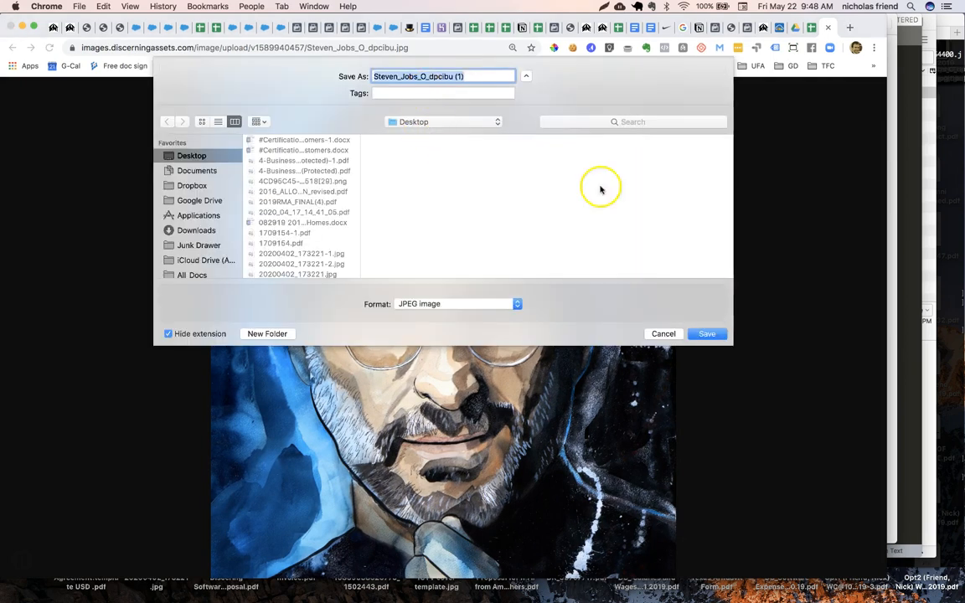
left_click(707, 333)
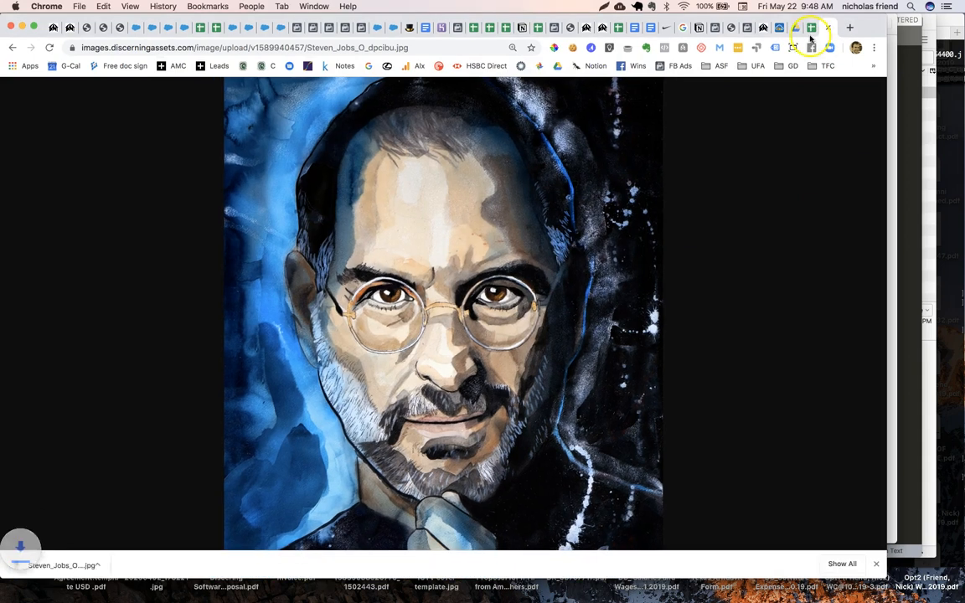
- Return to the art print store's SACRED HEART SERIES folder and look through its uploaded images
left_click(749, 27)
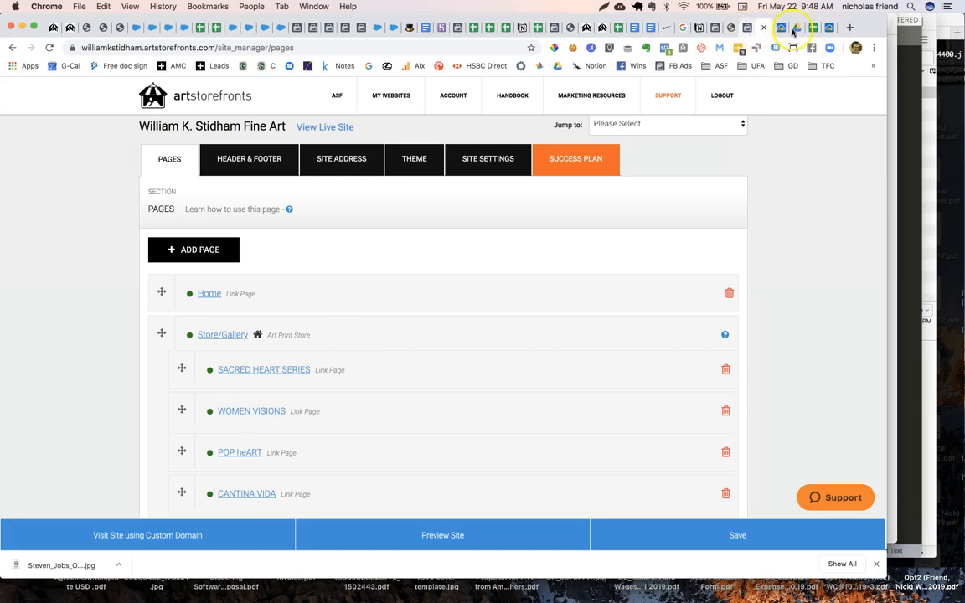
left_click(827, 29)
left_click(780, 30)
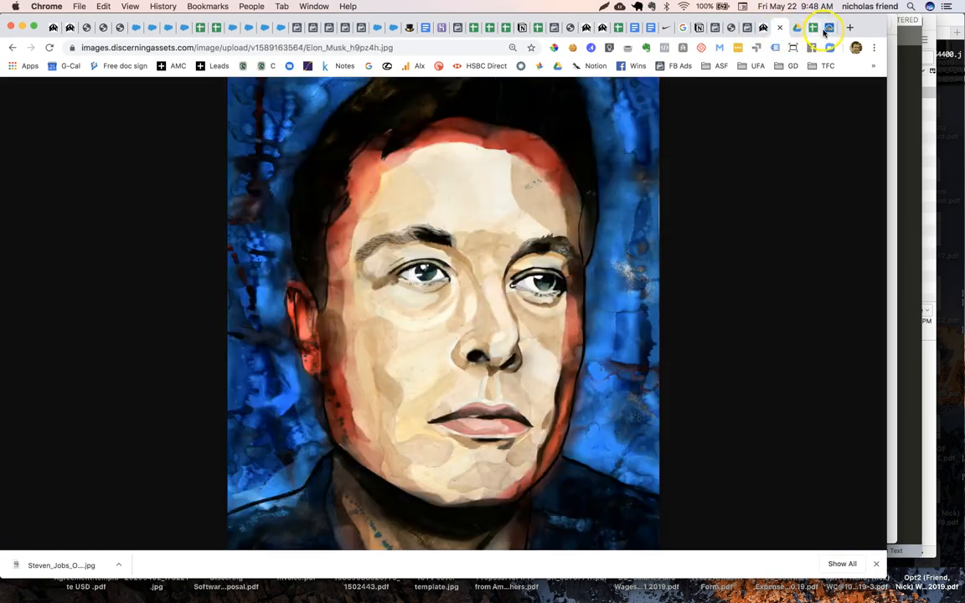
left_click(826, 30)
left_click(13, 47)
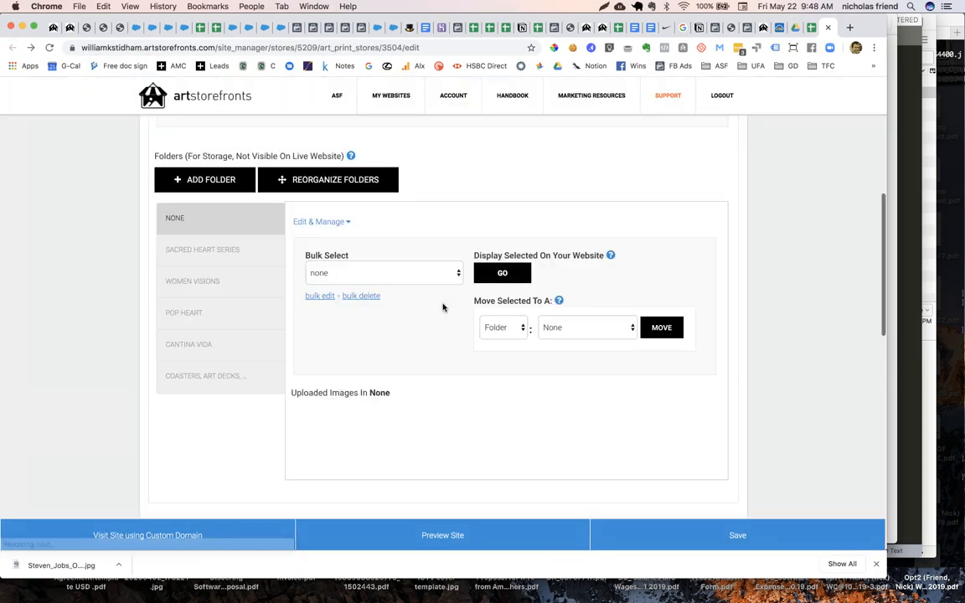
scroll(444, 306, "down", 2)
left_click(299, 184)
left_click(209, 134)
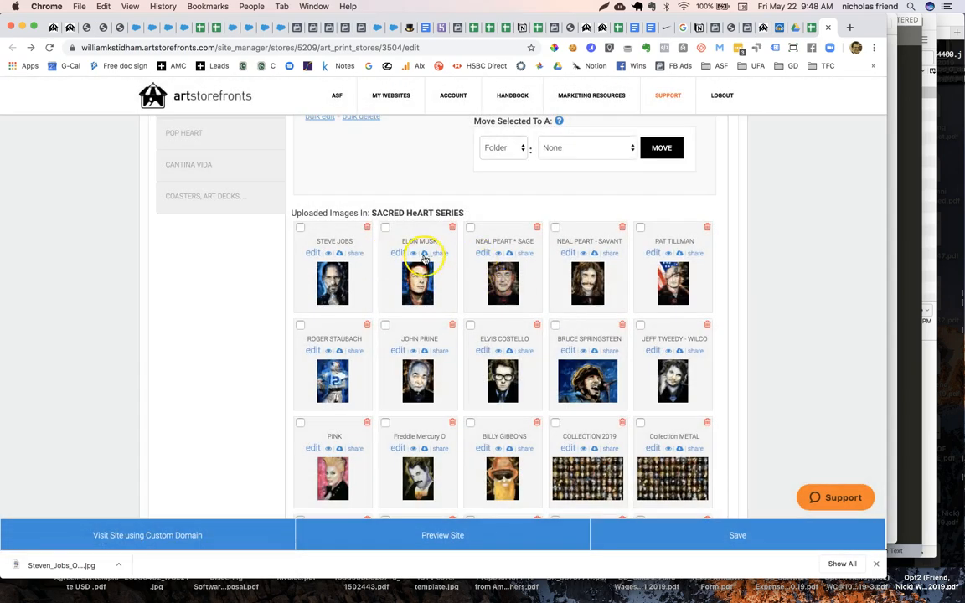
right_click(424, 254)
left_click(252, 366)
scroll(251, 365, "down", 10)
scroll(252, 365, "up", 10)
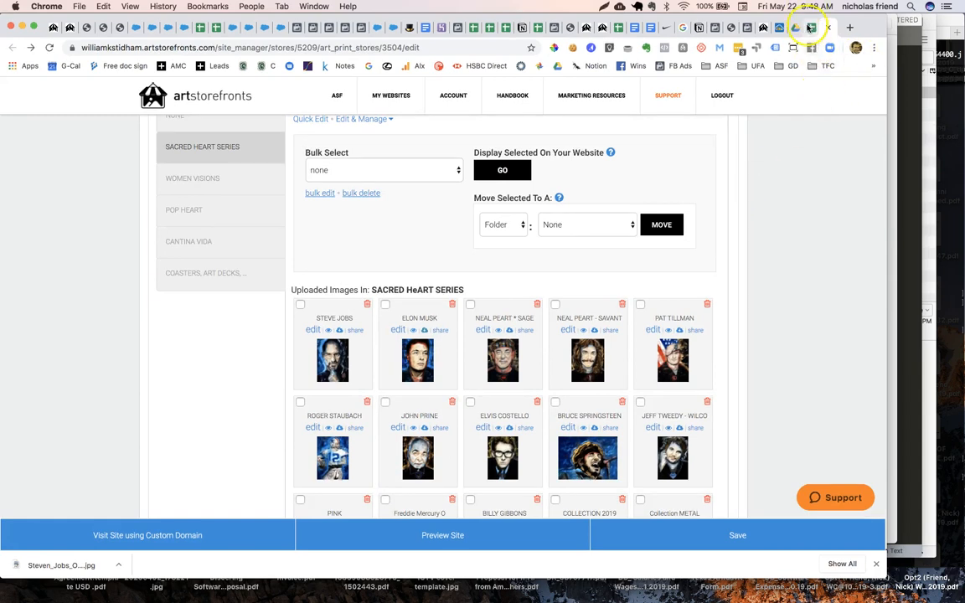
- Switch to the 05-22-20 Live Art Show spreadsheet and review the Name column for items 1 to 10
left_click(811, 28)
left_click_drag(118, 188, 114, 295)
left_click(218, 290)
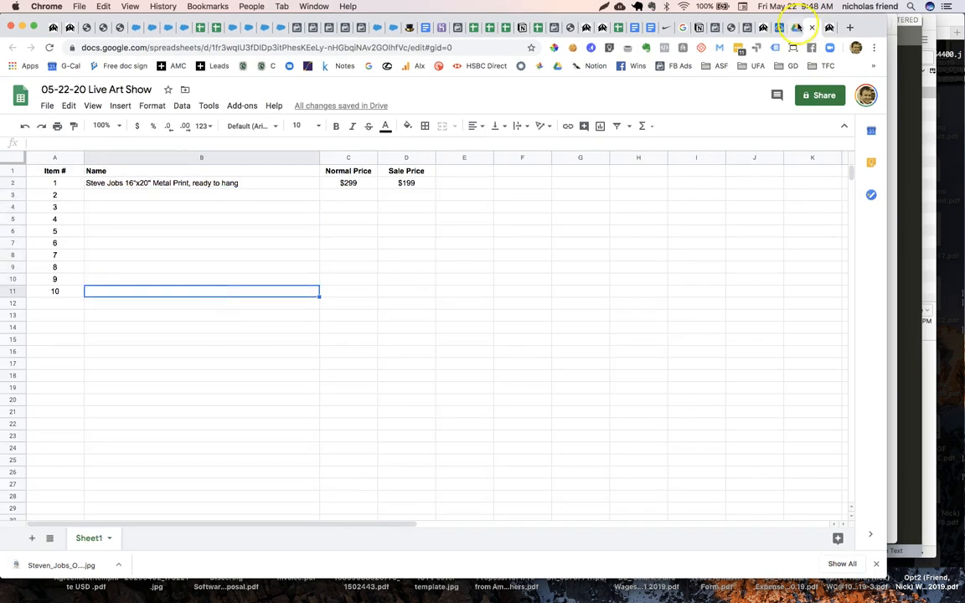
- Switch to the site manager's pages and create a Store page named "05-22-20 Live Art Show" as a Standard Store
left_click(765, 30)
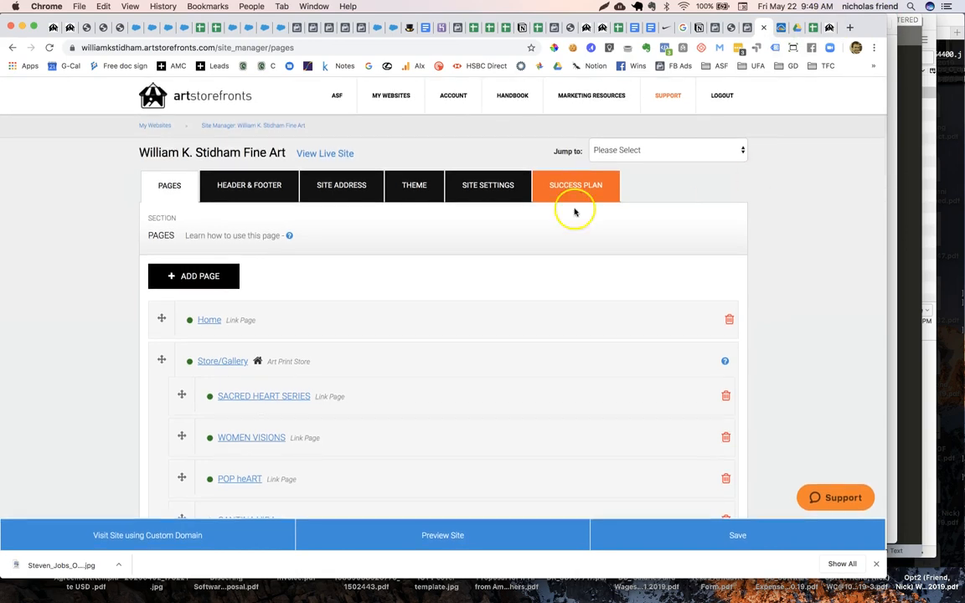
left_click(185, 280)
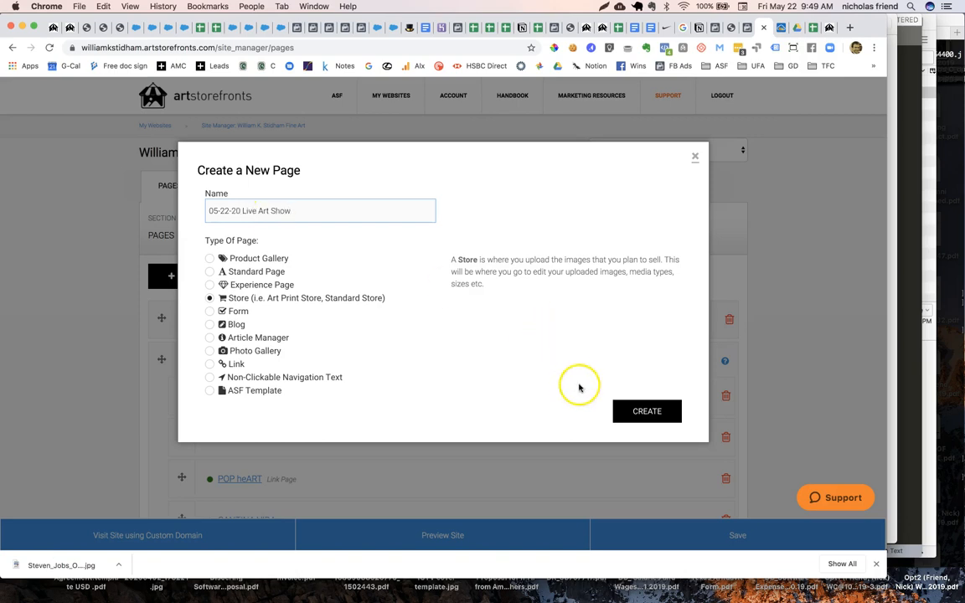
left_click(647, 412)
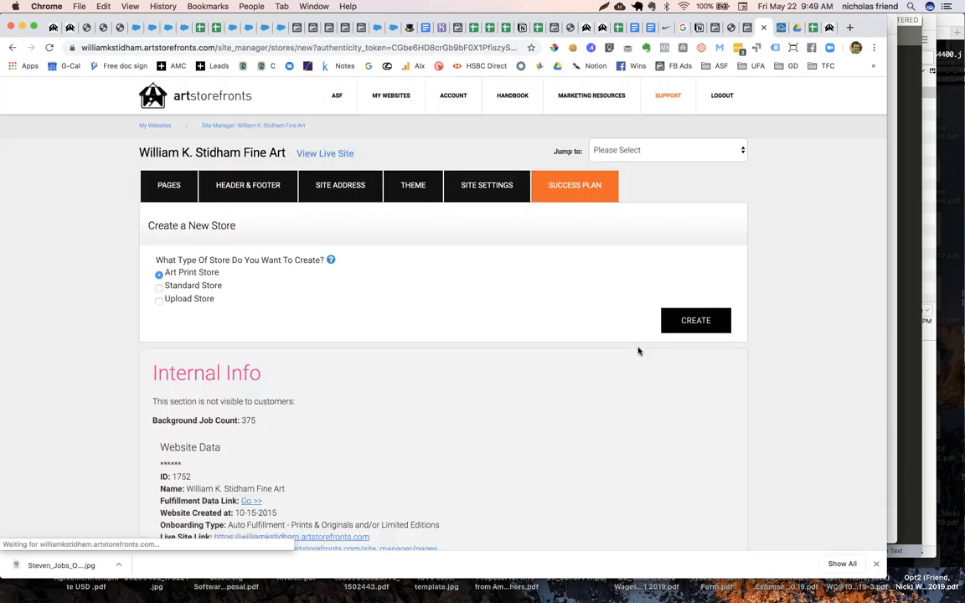
left_click(159, 286)
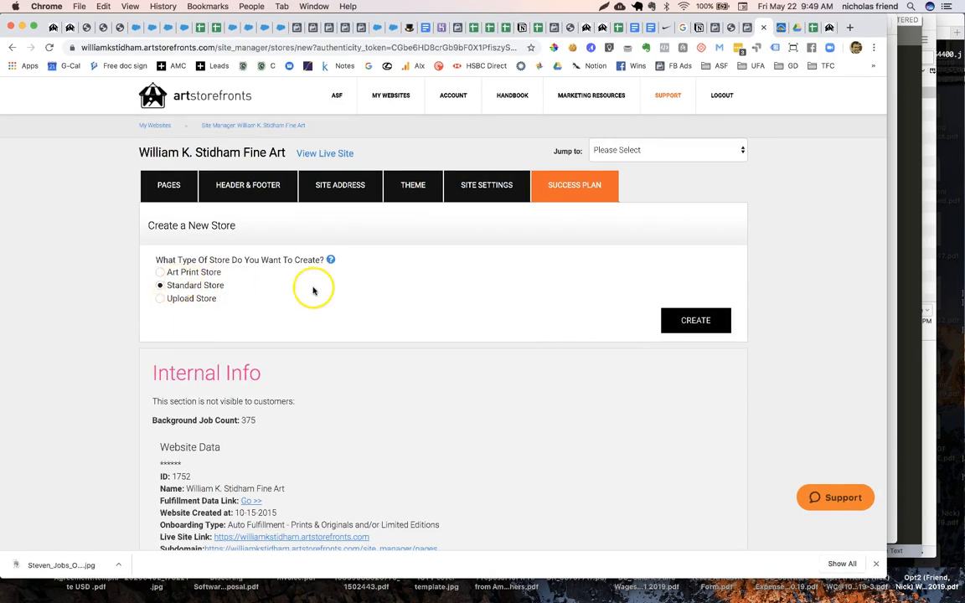
left_click(716, 320)
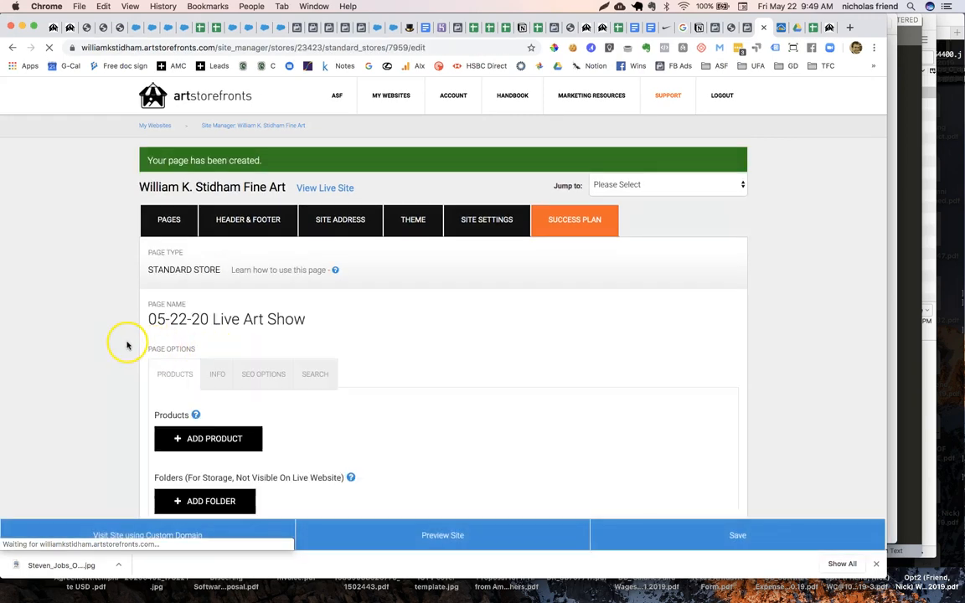
- Exclude the new store page from the navigation menu in its info settings and save the page
scroll(125, 339, "down", 5)
left_click(220, 186)
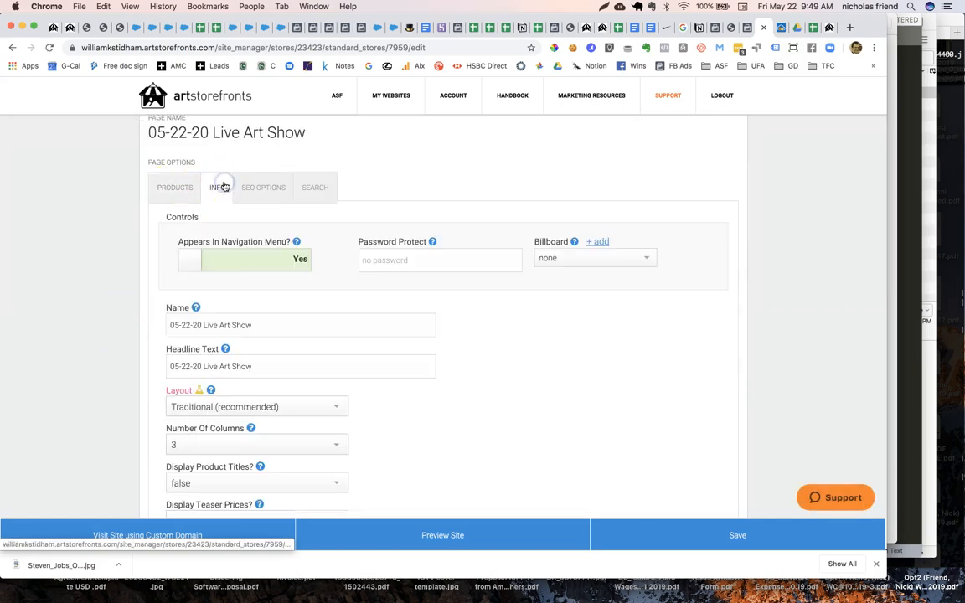
left_click(259, 267)
left_click(265, 267)
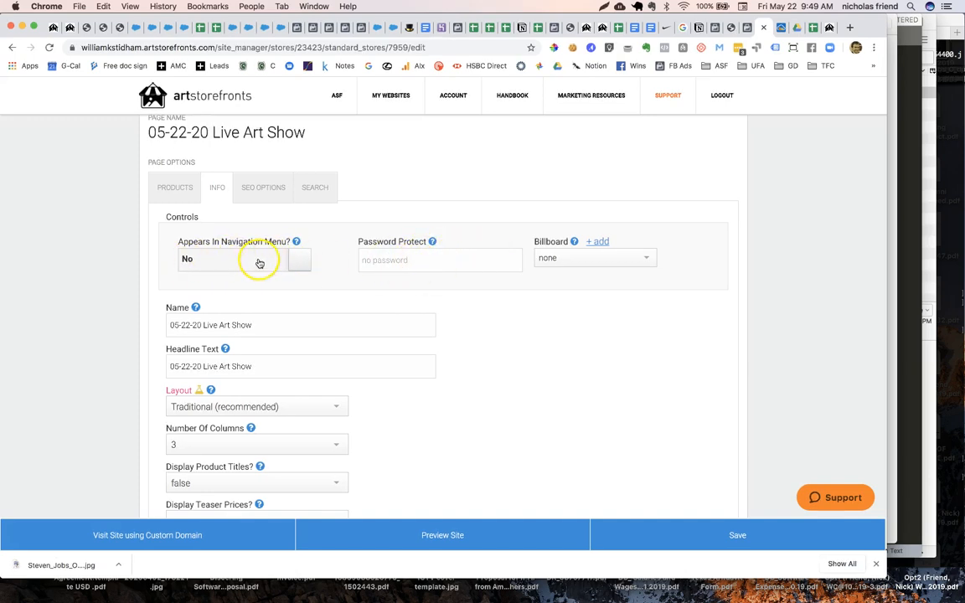
left_click(714, 540)
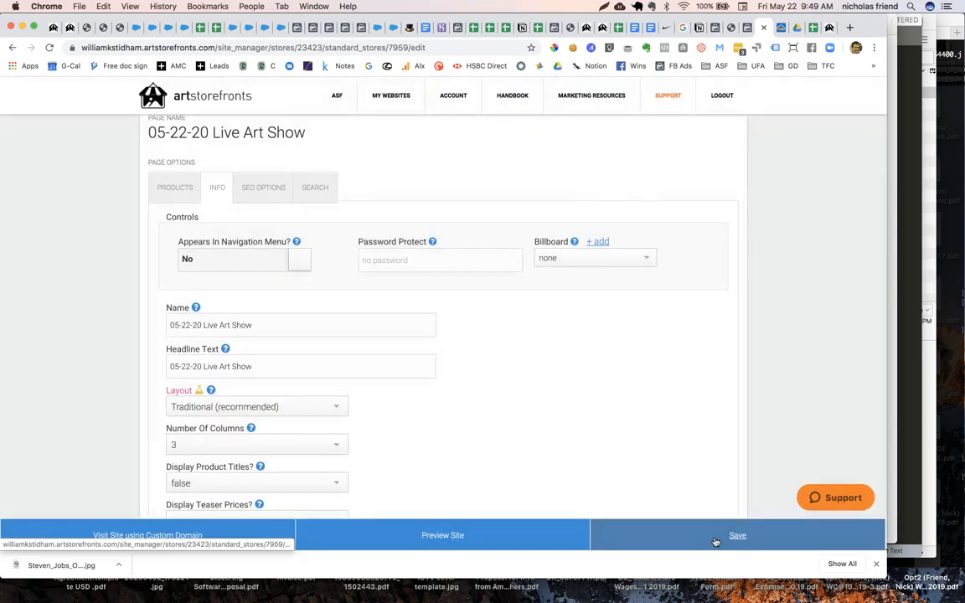
left_click(876, 564)
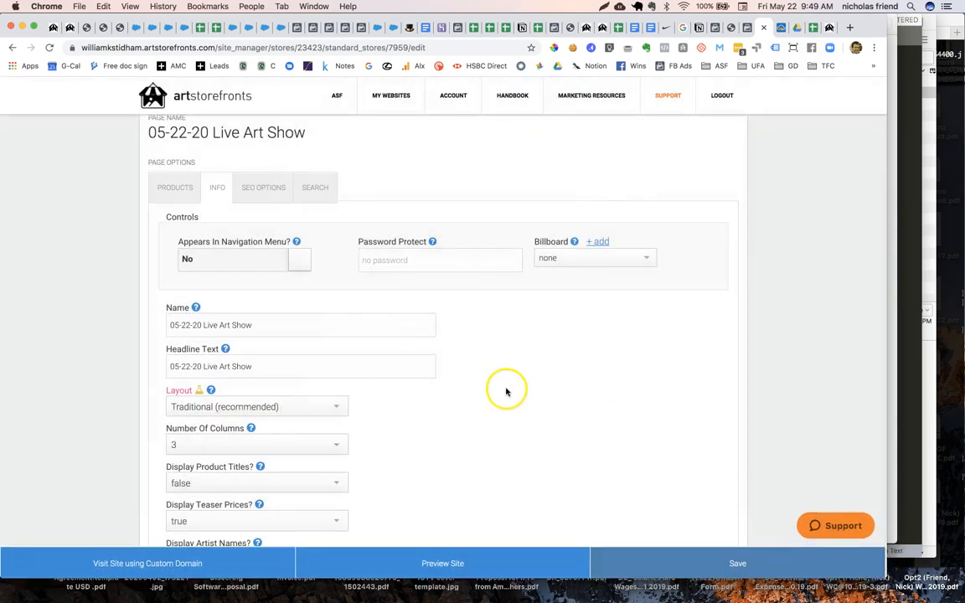
- Open the product list of the 05-22-20 Live Art Show store page and start adding a new product
scroll(527, 417, "up", 2)
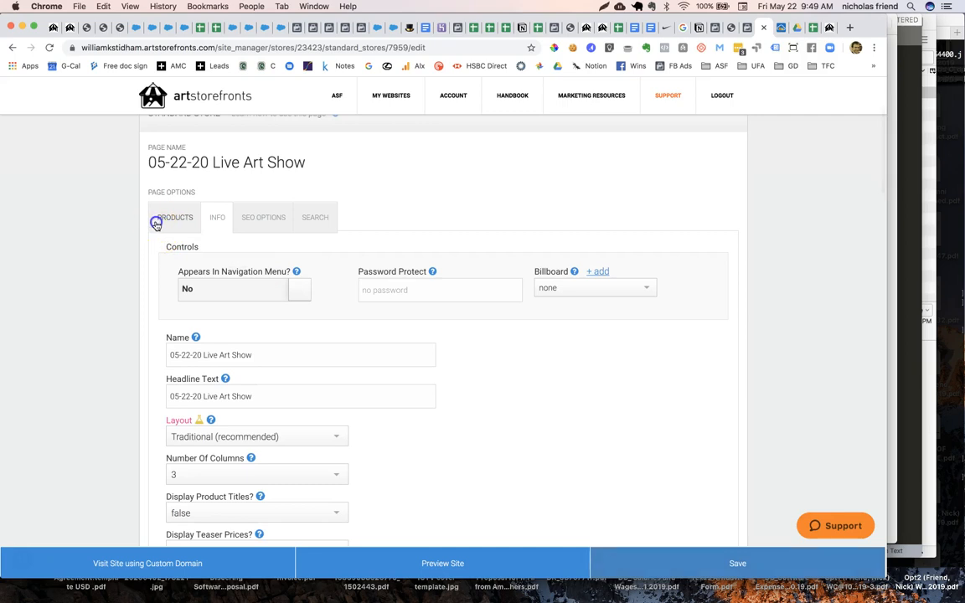
left_click(156, 218)
scroll(133, 291, "down", 3)
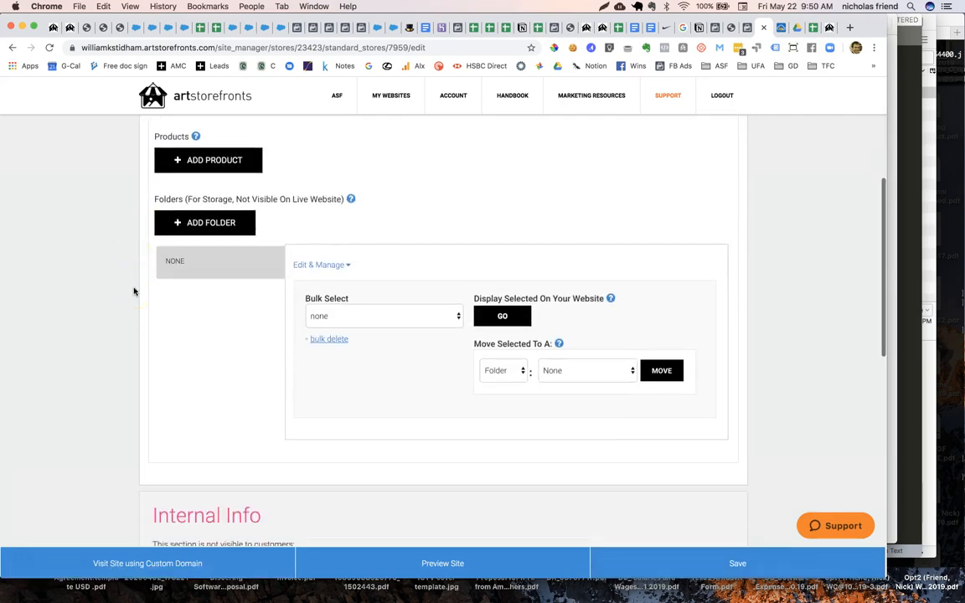
scroll(133, 291, "up", 2)
scroll(133, 290, "down", 1)
scroll(133, 290, "up", 1)
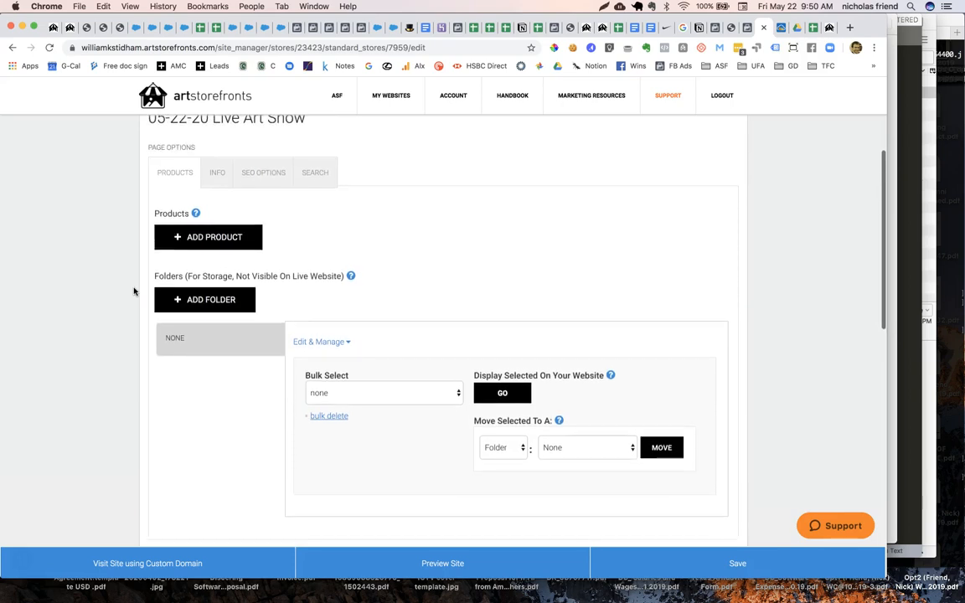
scroll(133, 290, "up", 1)
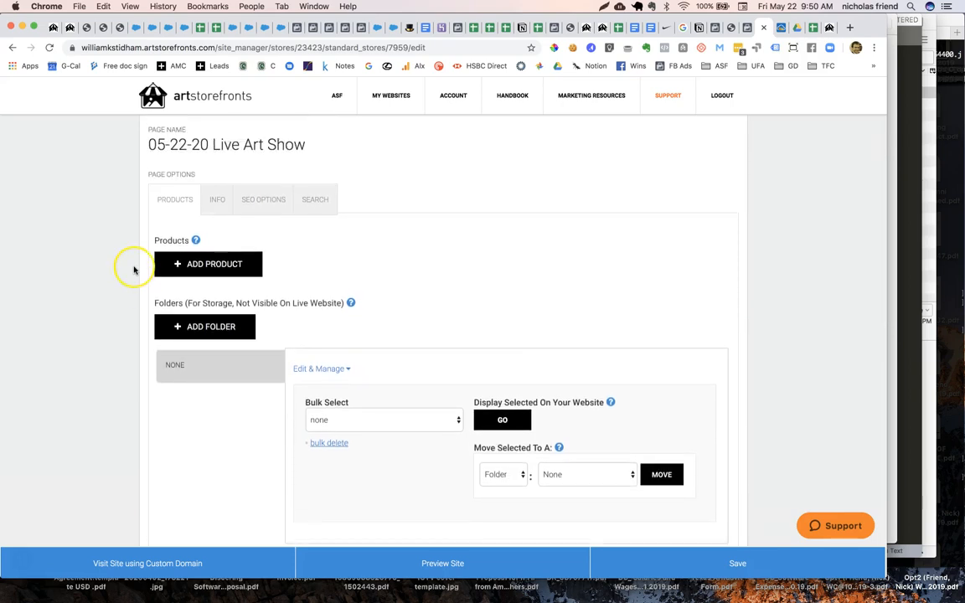
scroll(134, 269, "down", 2)
left_click(142, 353)
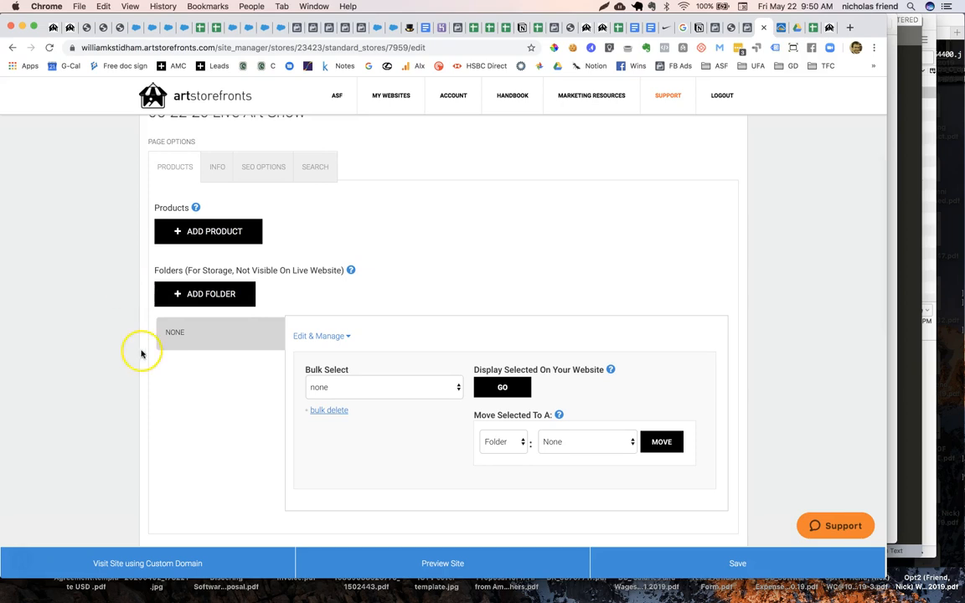
left_click(212, 234)
left_click(218, 231)
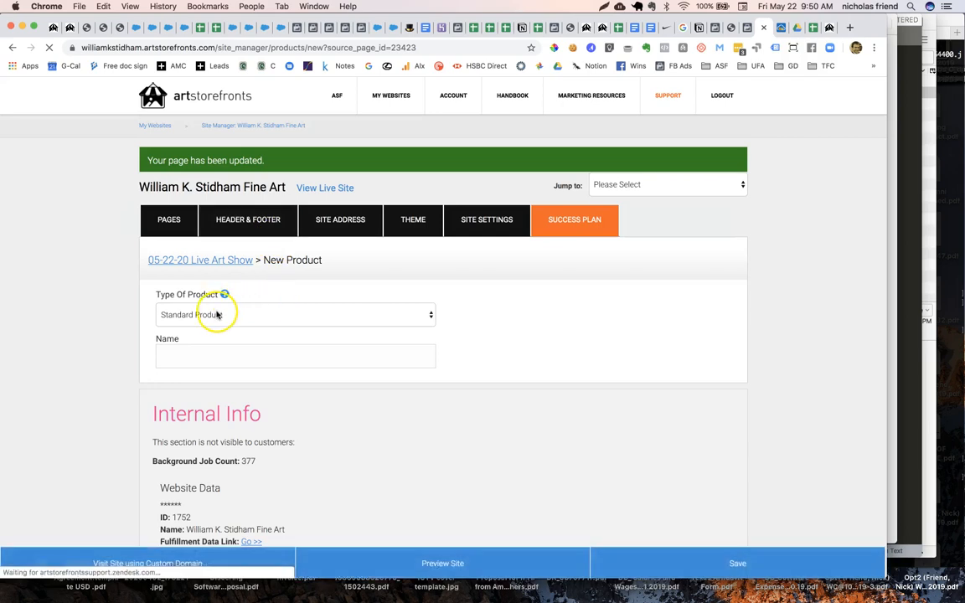
left_click(258, 314)
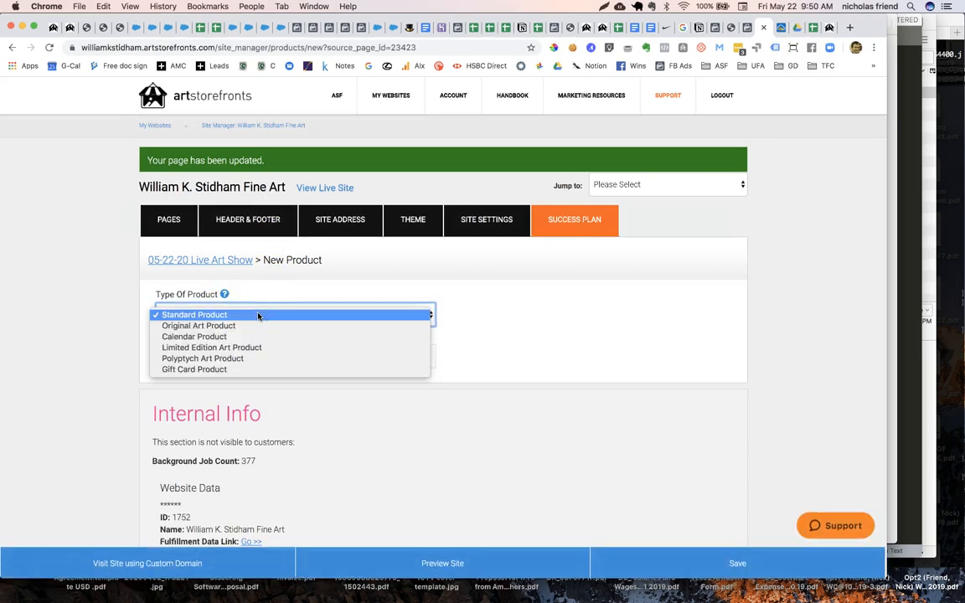
left_click(259, 348)
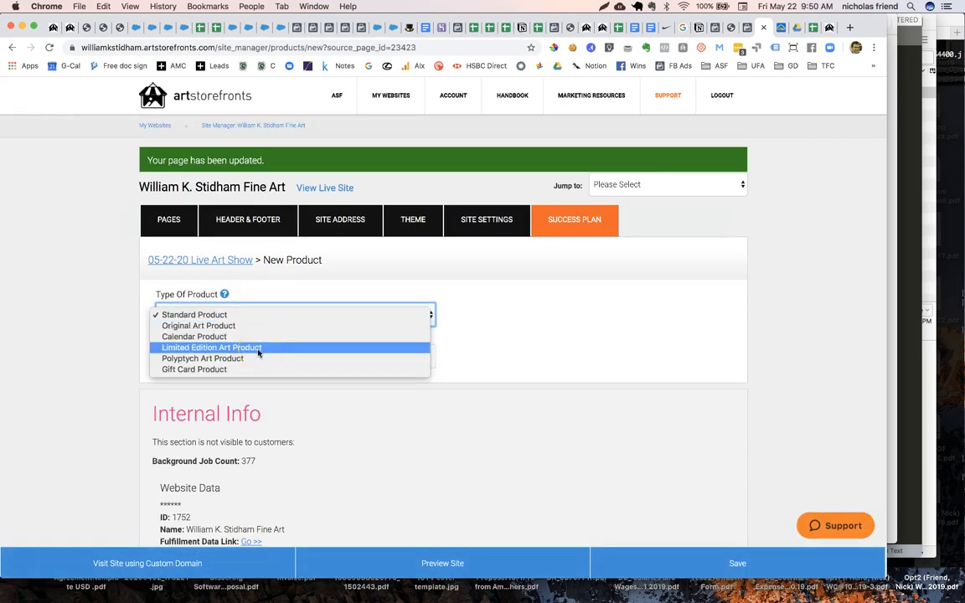
left_click(206, 352)
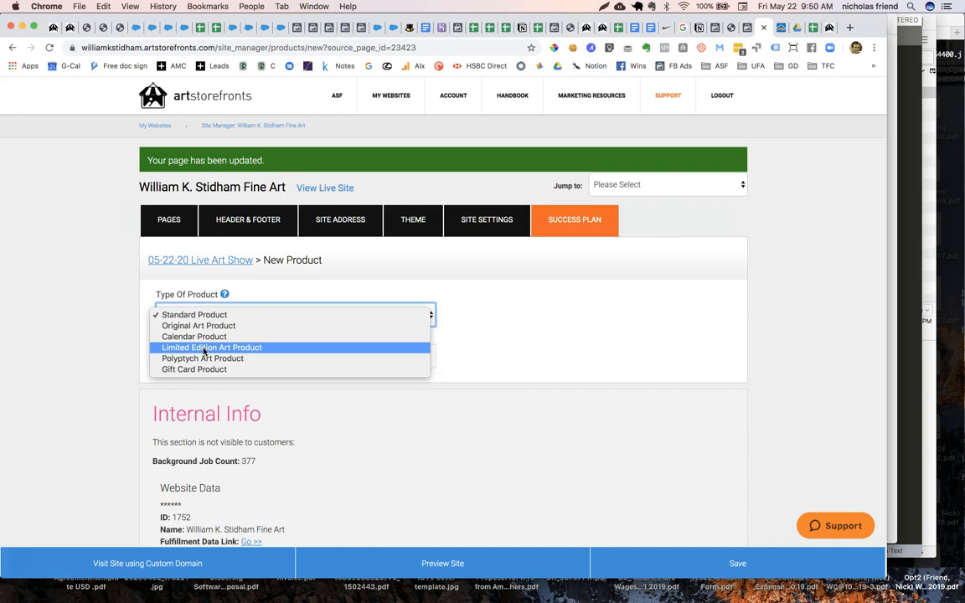
left_click(184, 360)
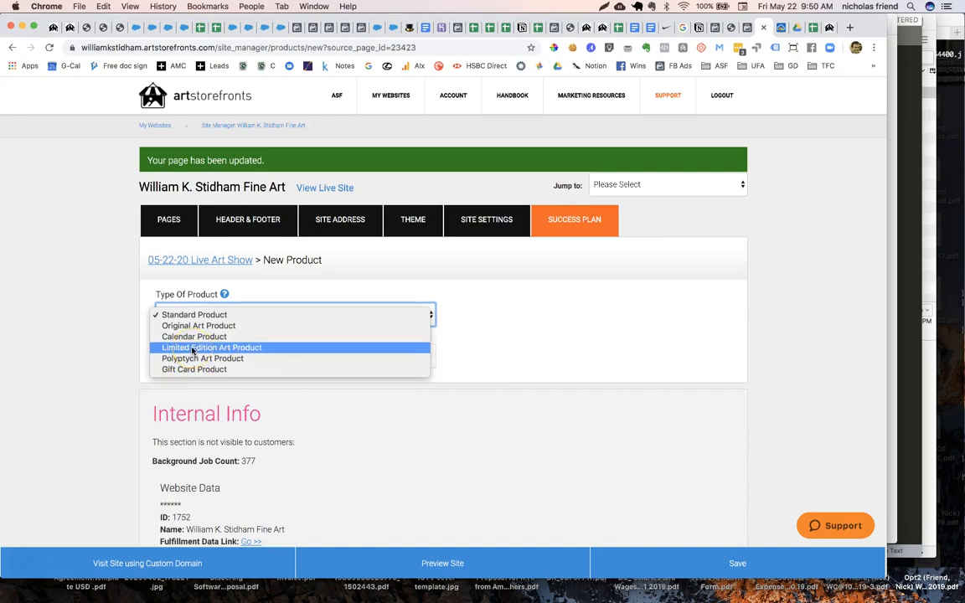
left_click(186, 329)
left_click(201, 347)
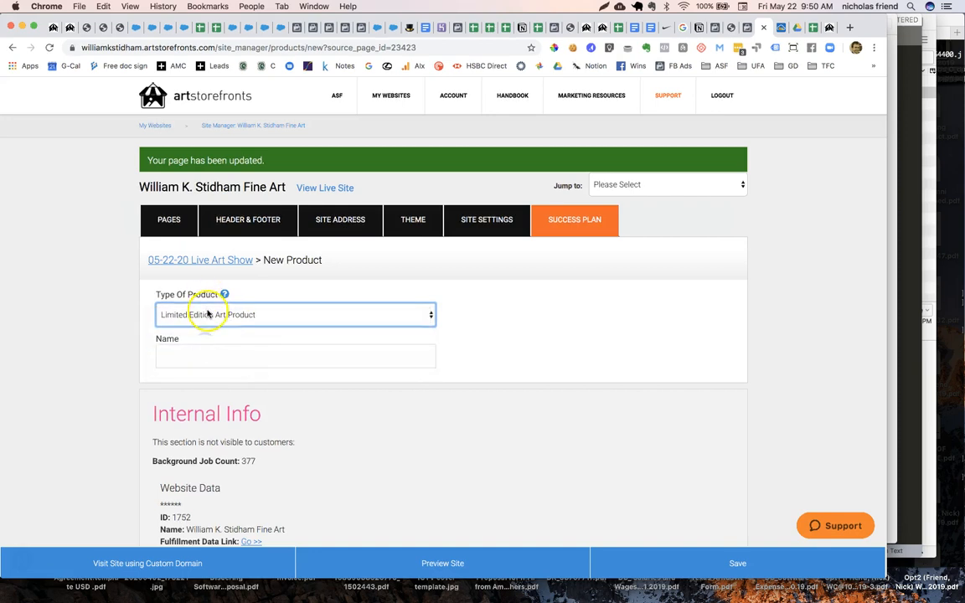
- Set the new product's type to Original Art Product
left_click(208, 313)
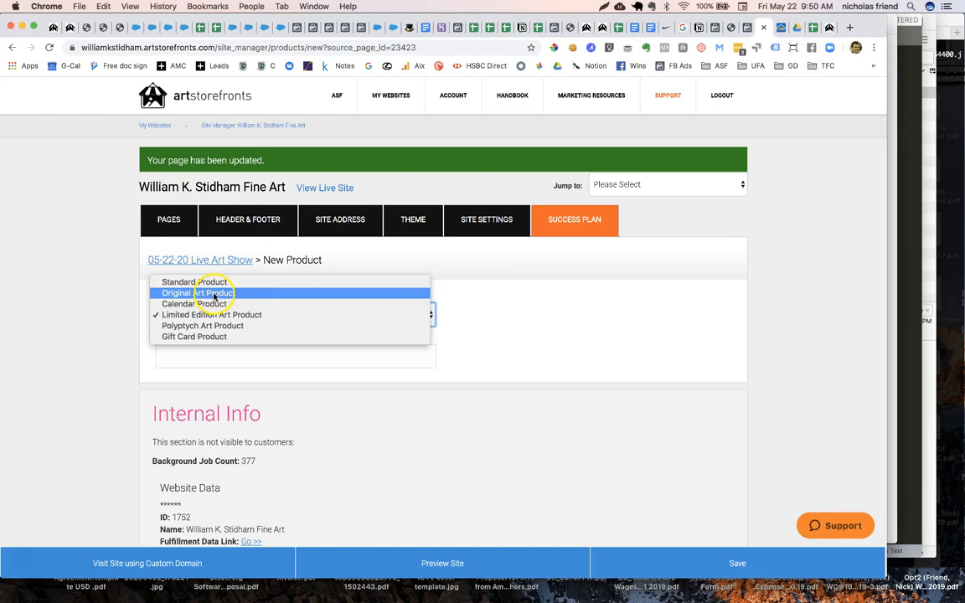
left_click(214, 294)
left_click(211, 356)
left_click(539, 363)
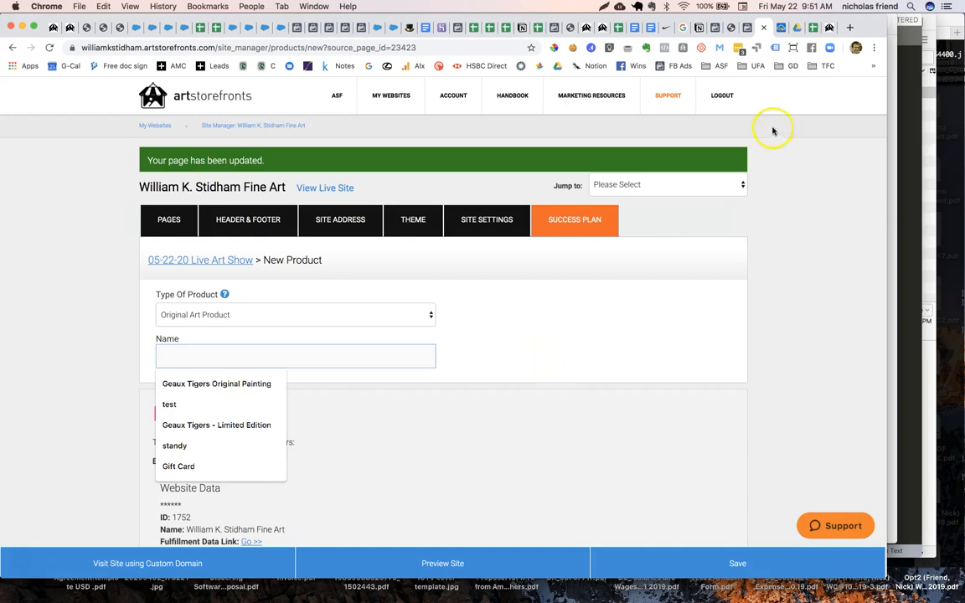
- Copy item 1's name, "Steve Jobs 16"x20" Metal Print, ready to hang", from the spreadsheet into the product's name and save the product
left_click(812, 28)
left_click(202, 181)
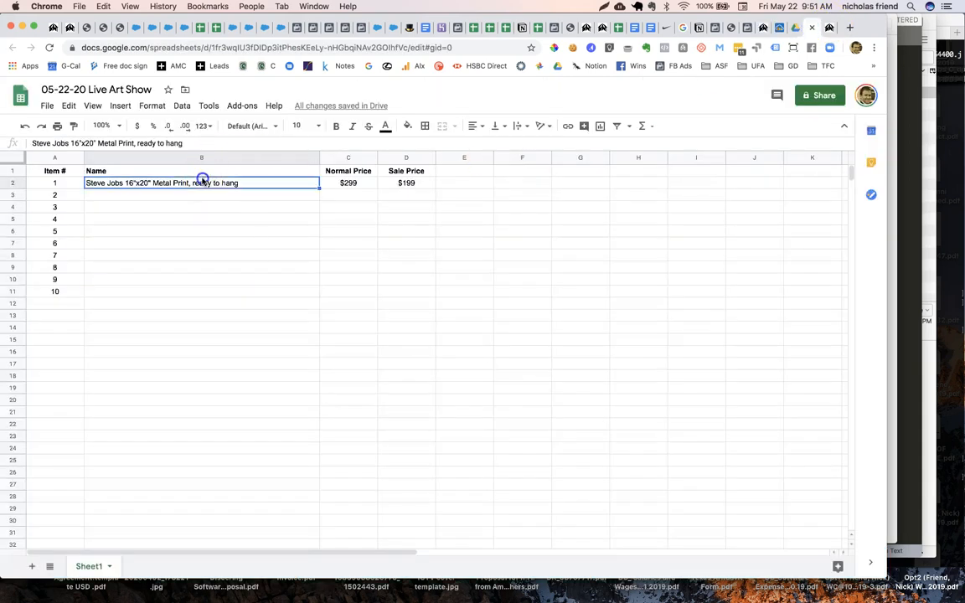
key("super+c")
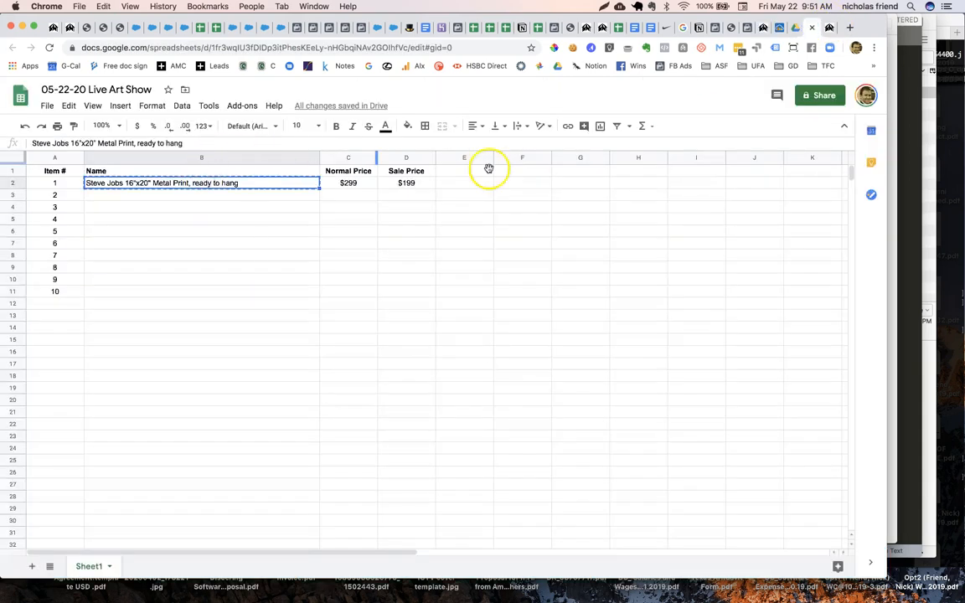
left_click(778, 29)
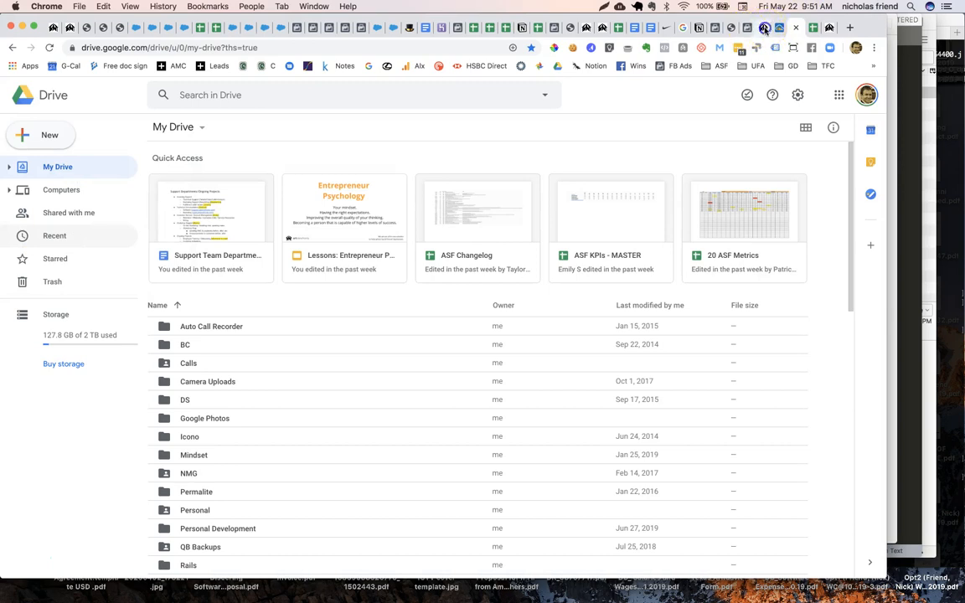
left_click(764, 28)
left_click(208, 363)
key("super+v")
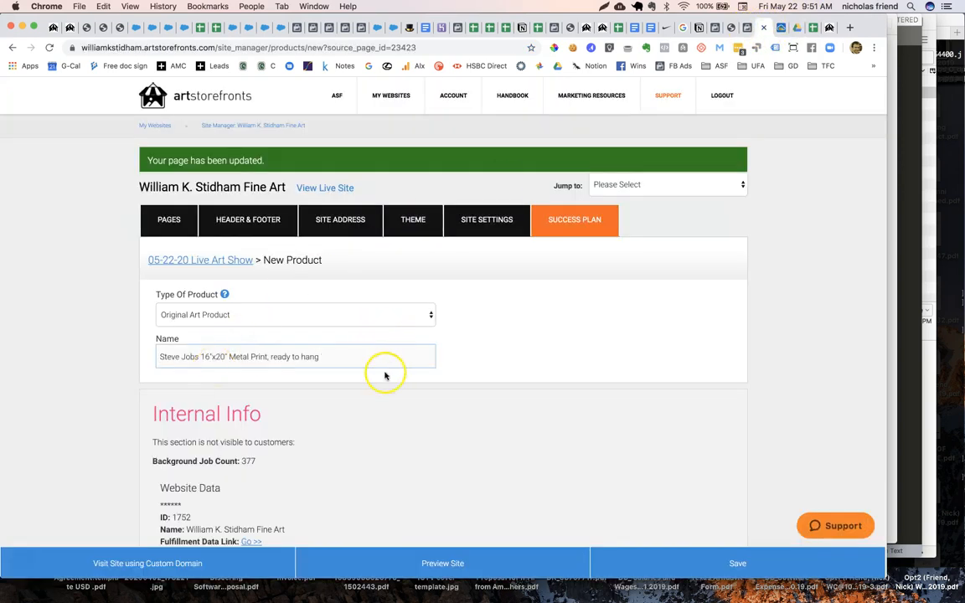
left_click(728, 566)
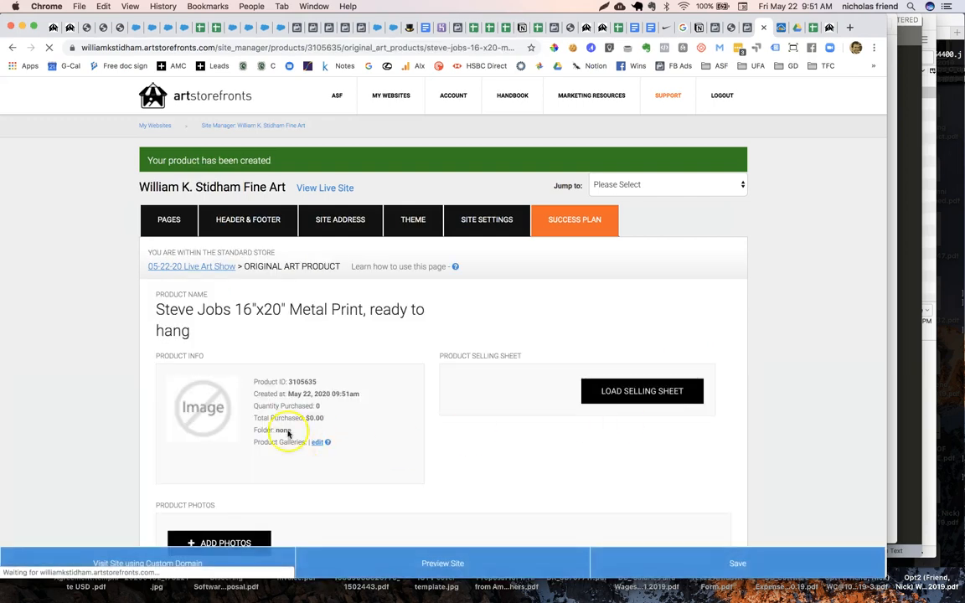
- Try to upload Steven_Jobs_O_dpcibu (1).jpg from the Desktop folder as the product's photo
scroll(277, 427, "down", 3)
left_click(226, 354)
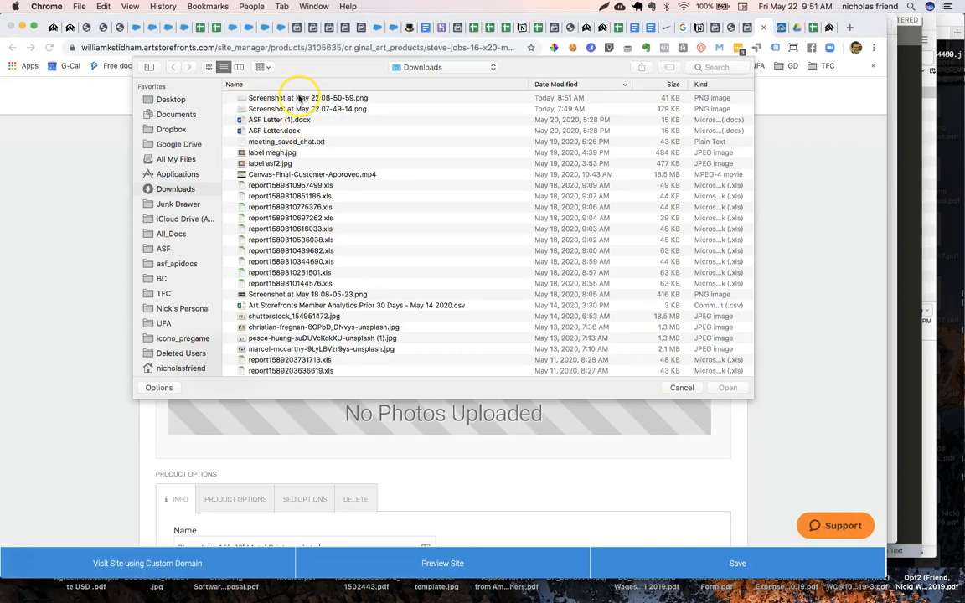
left_click(172, 99)
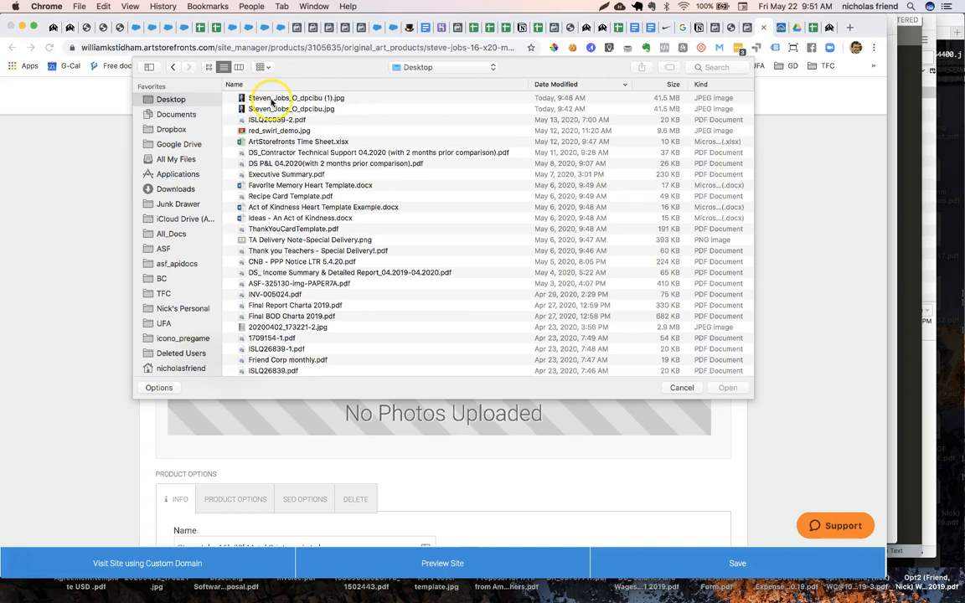
double_click(314, 98)
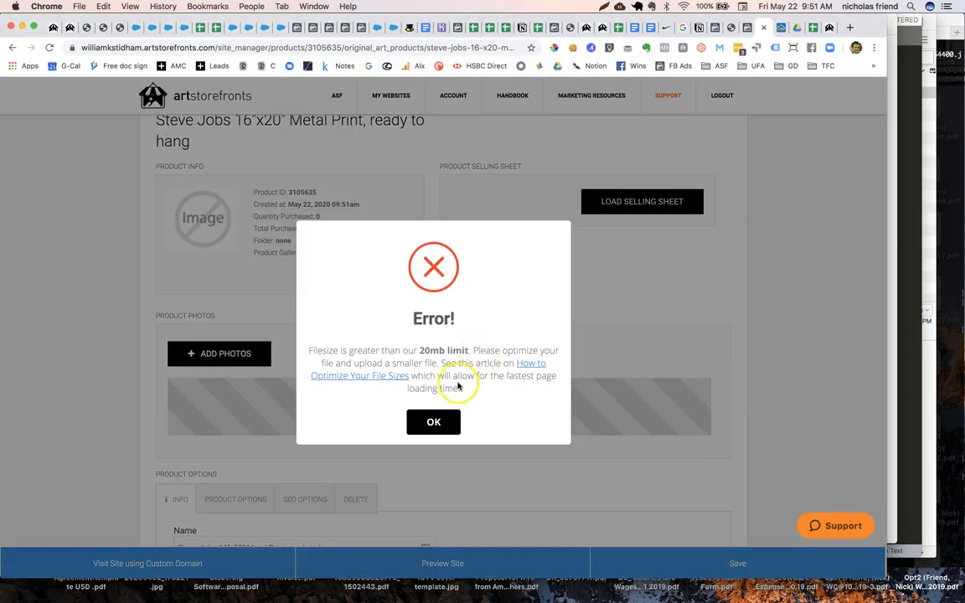
left_click(432, 420)
scroll(713, 259, "up", 2)
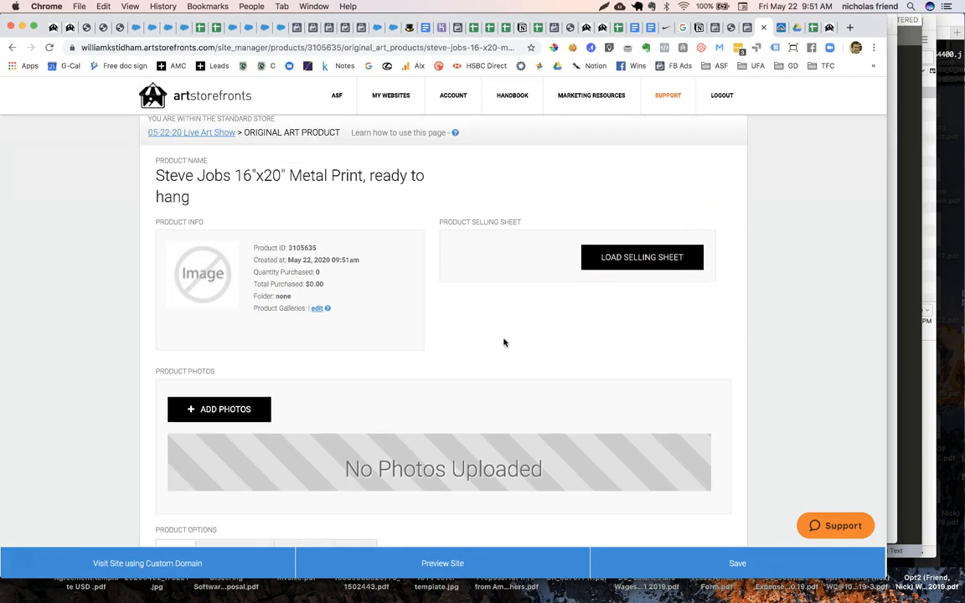
- Search the web for "jpg reducer" in a new browser tab
left_click(850, 28)
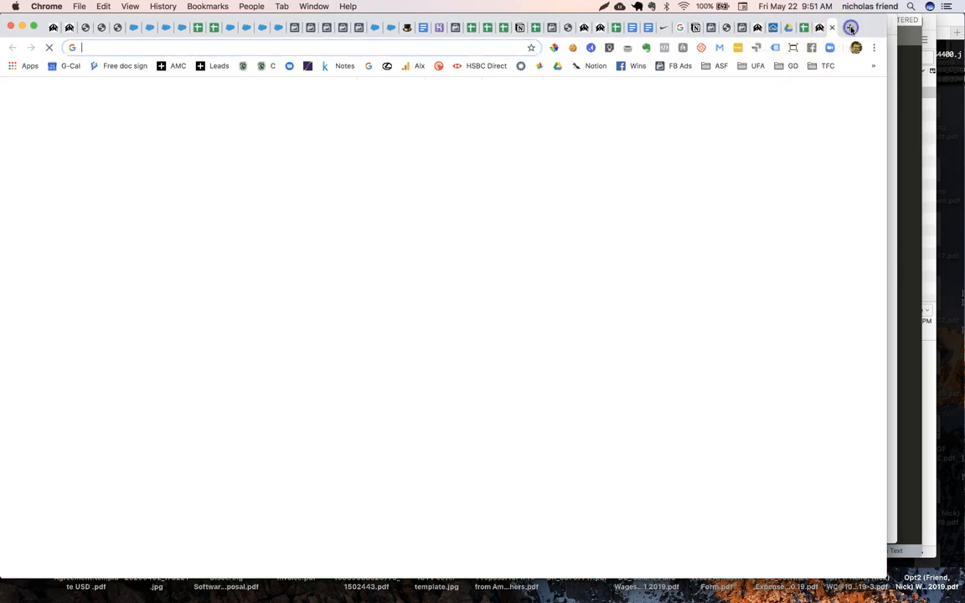
type("jpeg recude")
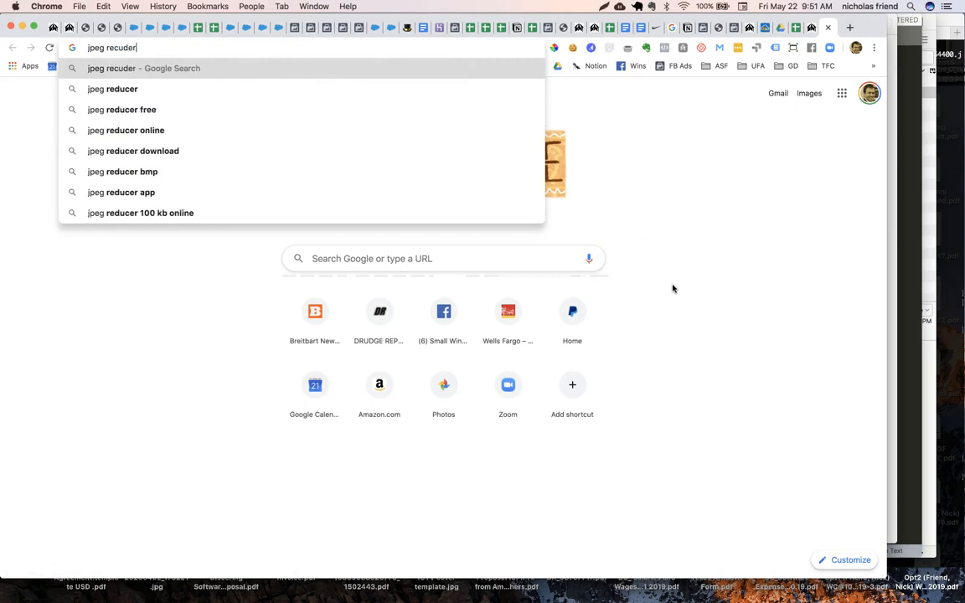
type("r")
key("BackSpace")
key("Down")
key("Return")
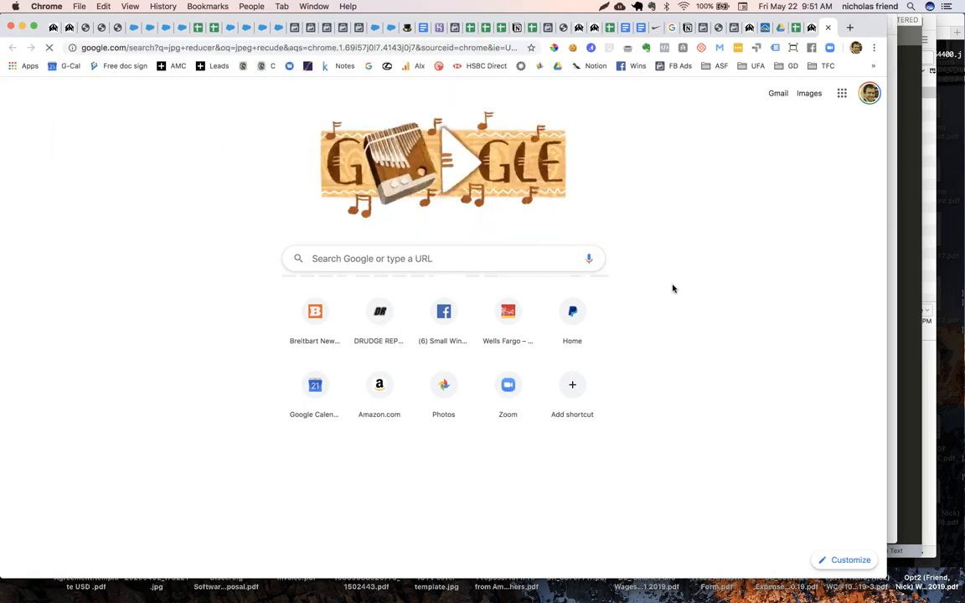
- Open compressjpeg.com from the search results and try to compress Steven_Jobs_O_dpcibu (1).jpg from the Desktop folder
left_click(192, 198)
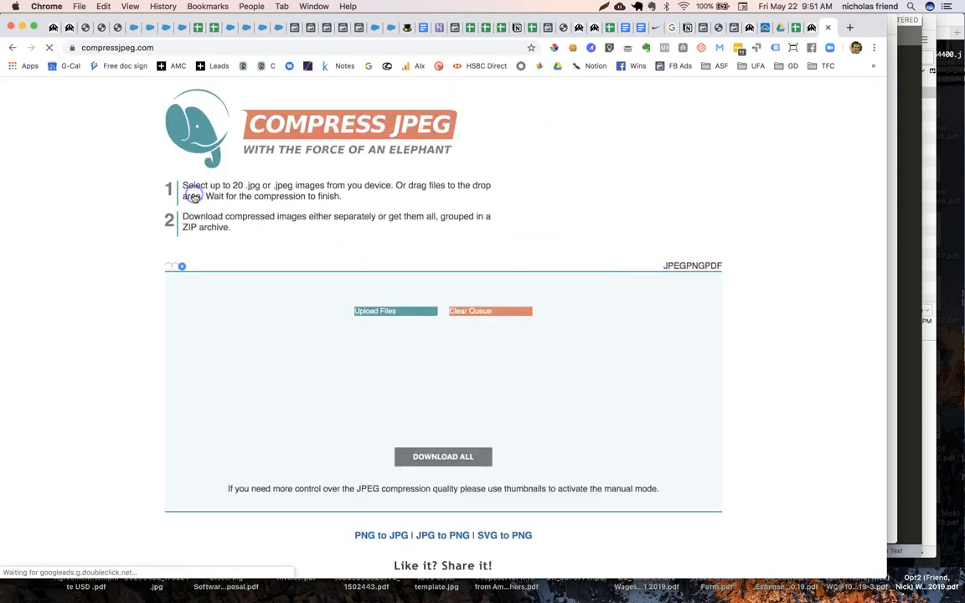
left_click(384, 368)
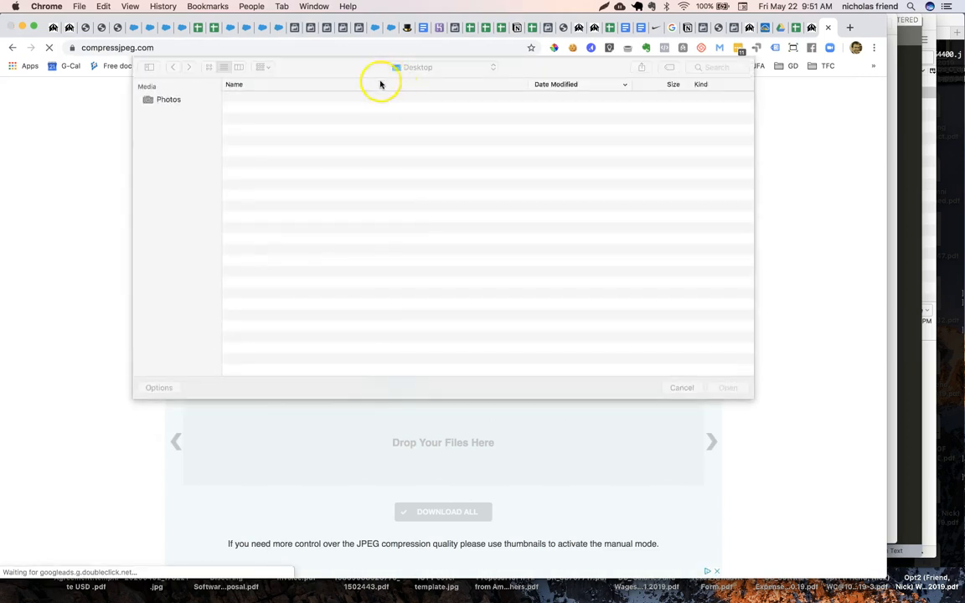
double_click(318, 99)
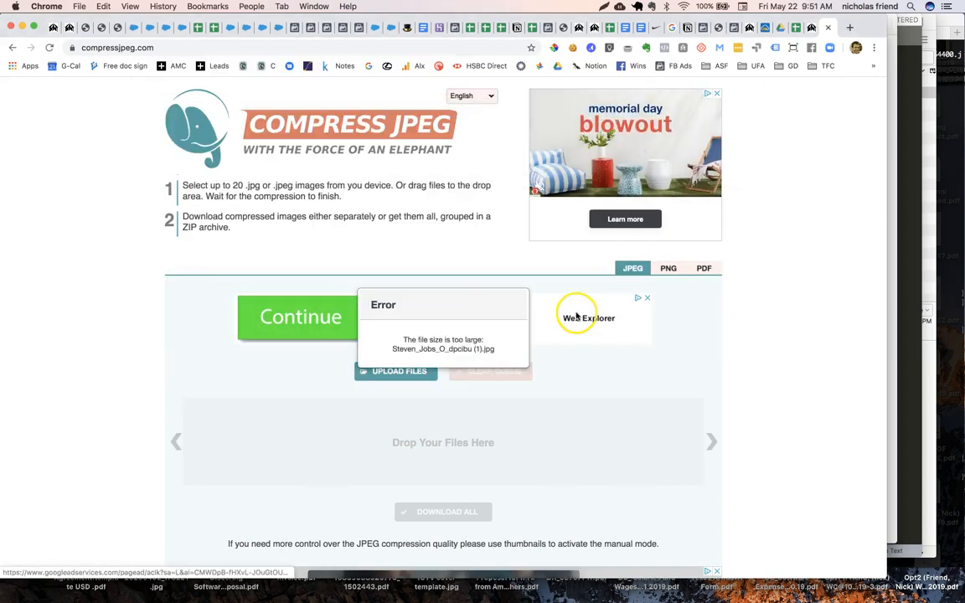
left_click(522, 298)
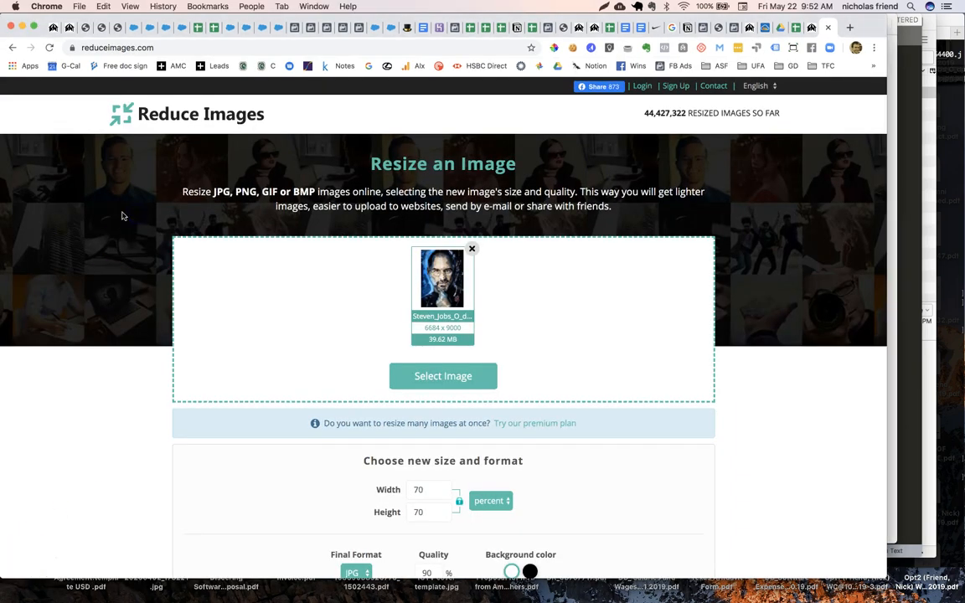
- On reduceimages.com, switch the resize unit to pixels and set the Steve Jobs image's width to 1000 with the proportions locked
left_click(83, 48)
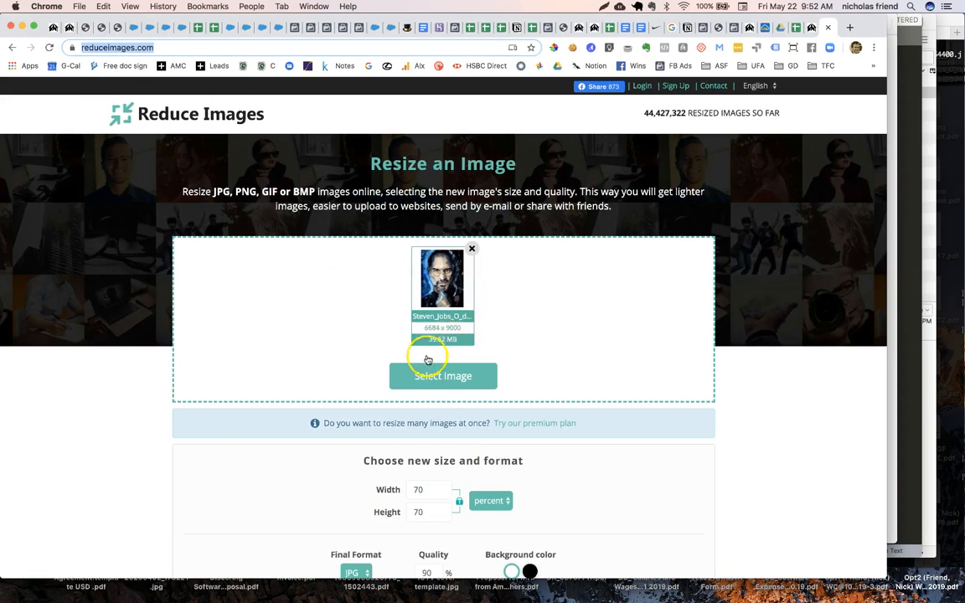
scroll(344, 372, "down", 3)
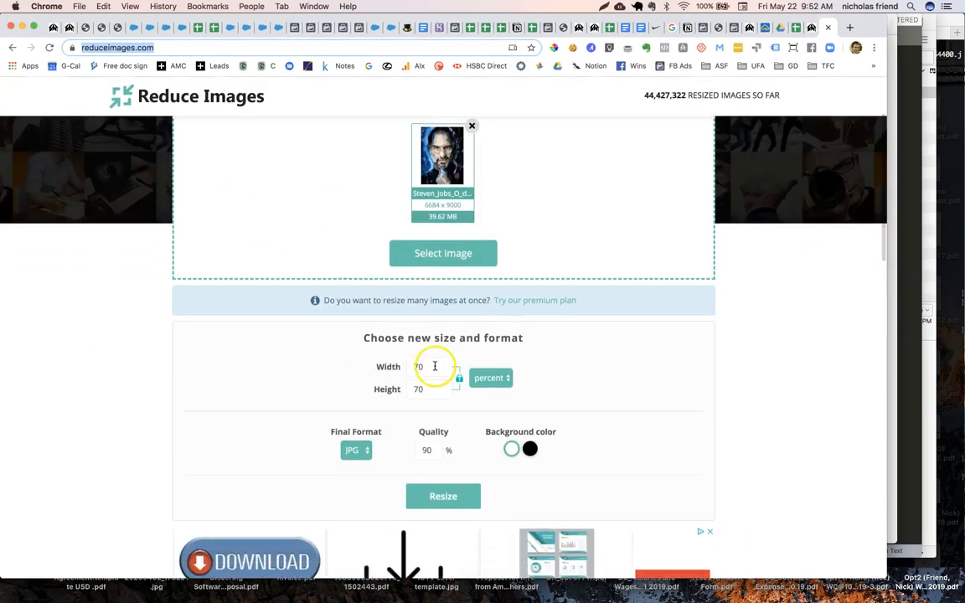
left_click(434, 366)
left_click(494, 378)
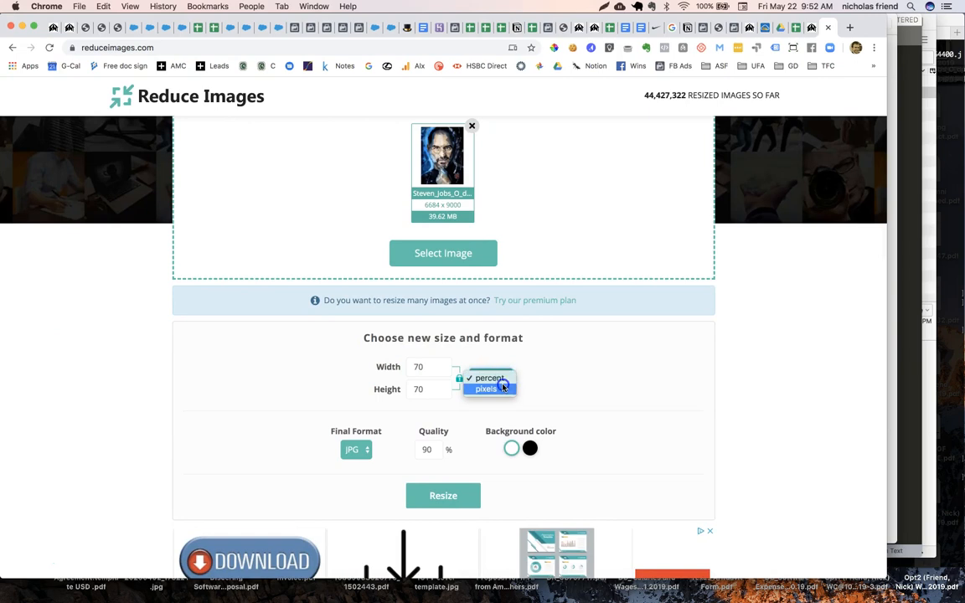
left_click(502, 386)
left_click_drag(430, 367, 397, 360)
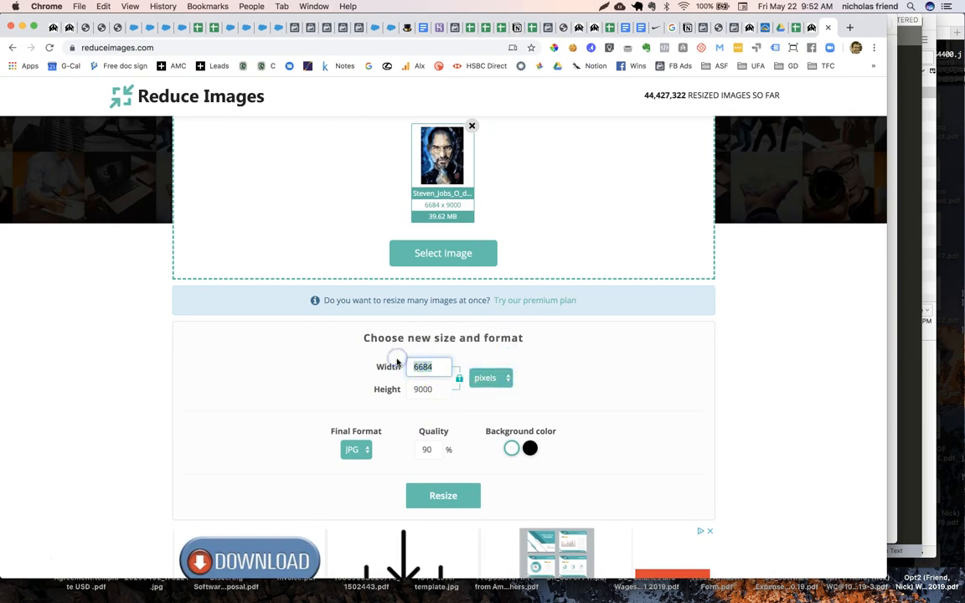
type("1000")
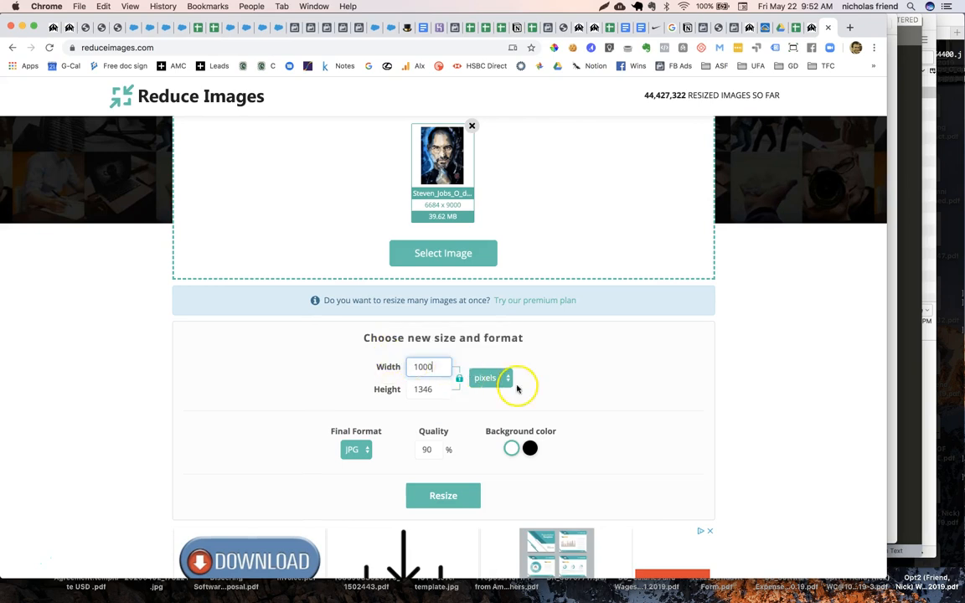
- Set the output quality to 100% and resize the Steve Jobs image as a JPG
scroll(408, 426, "down", 2)
mouse_move(466, 399)
left_click_drag(436, 393, 389, 393)
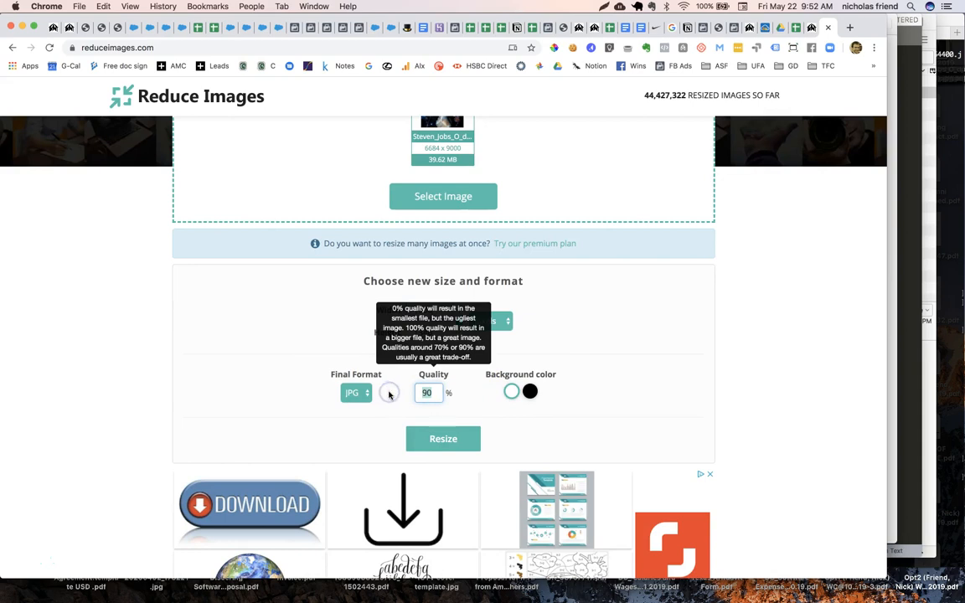
type("100")
scroll(448, 437, "down", 3)
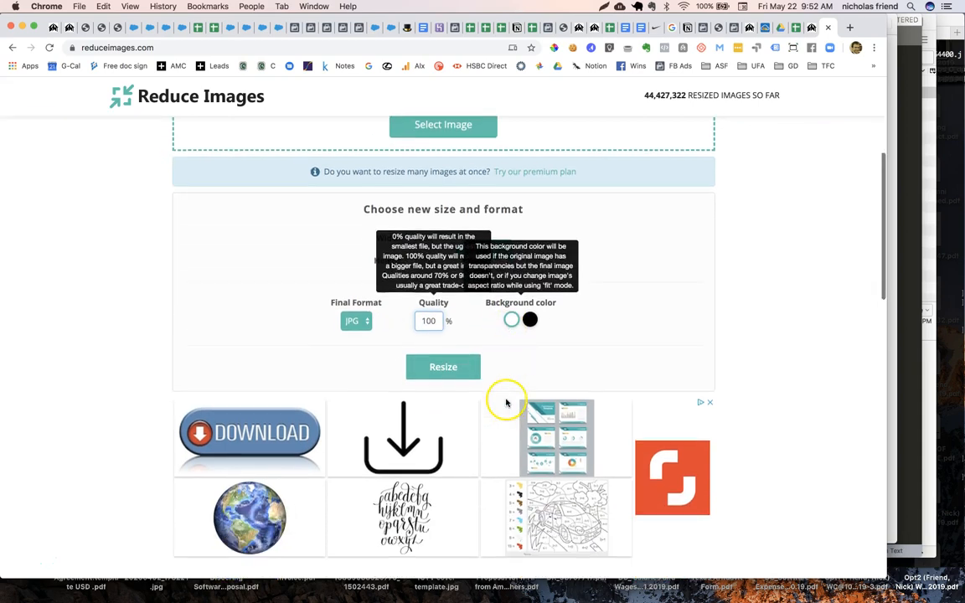
left_click(455, 372)
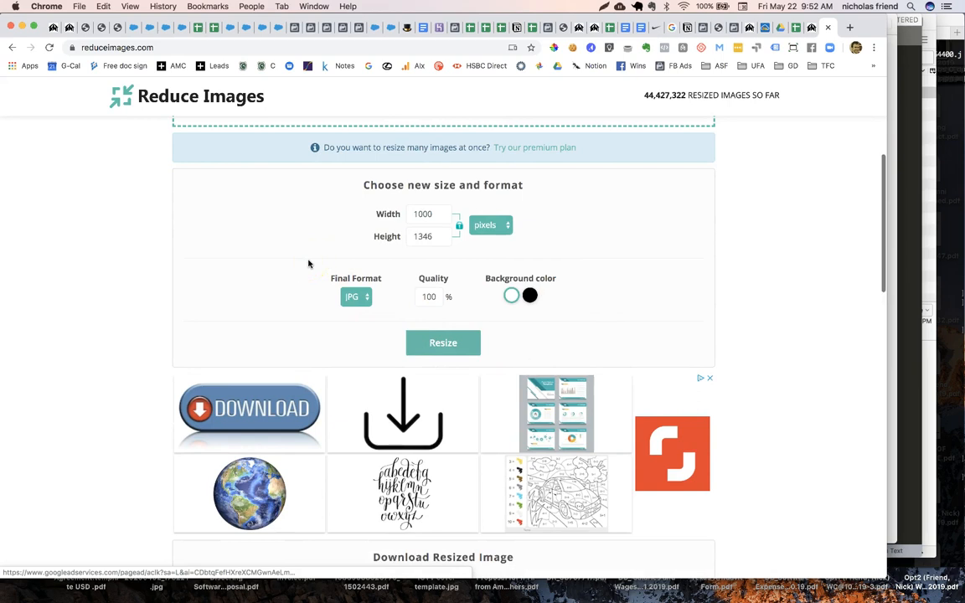
- Download the resized Steve Jobs image from the results area
scroll(309, 264, "down", 3)
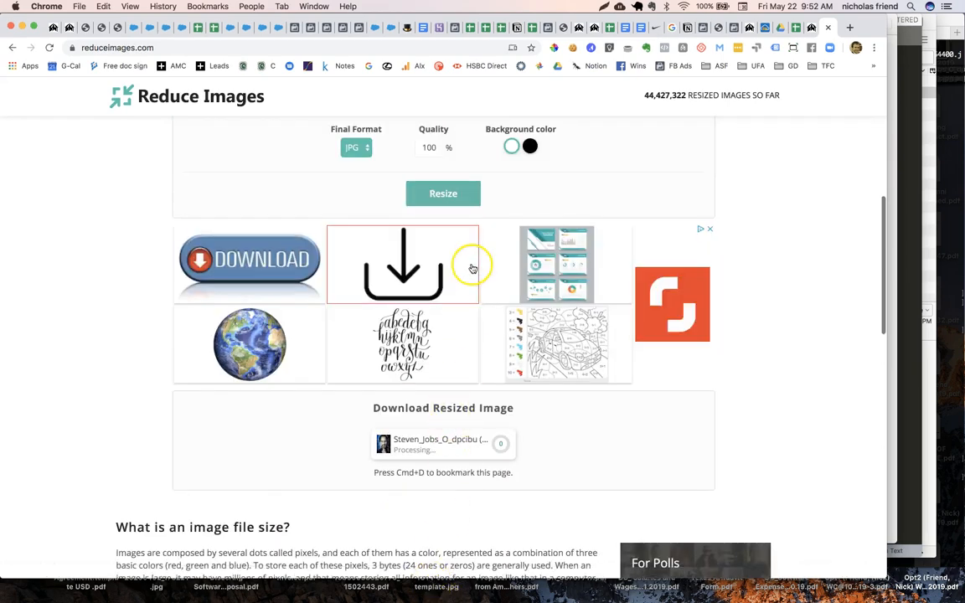
scroll(435, 452, "down", 3)
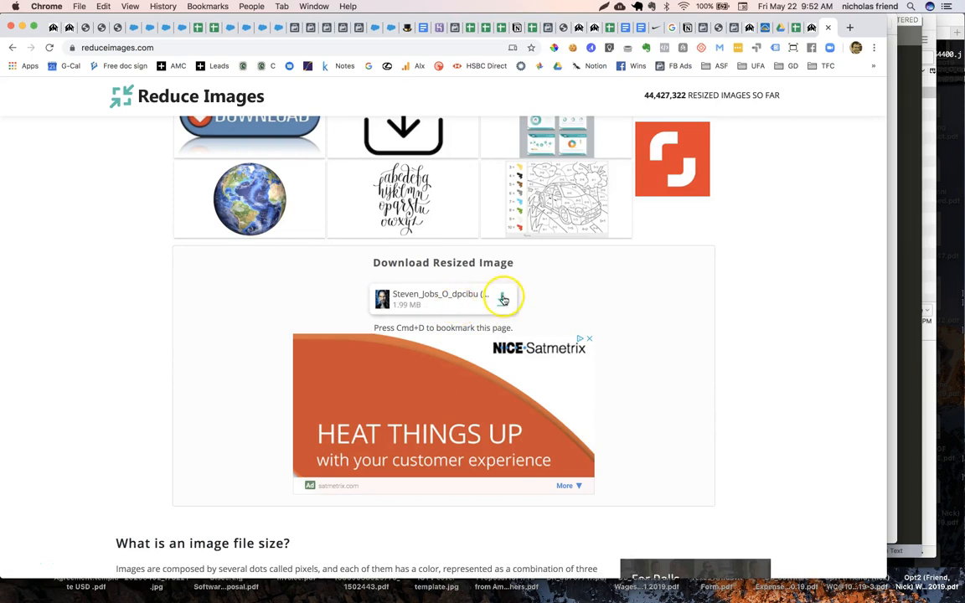
left_click(500, 298)
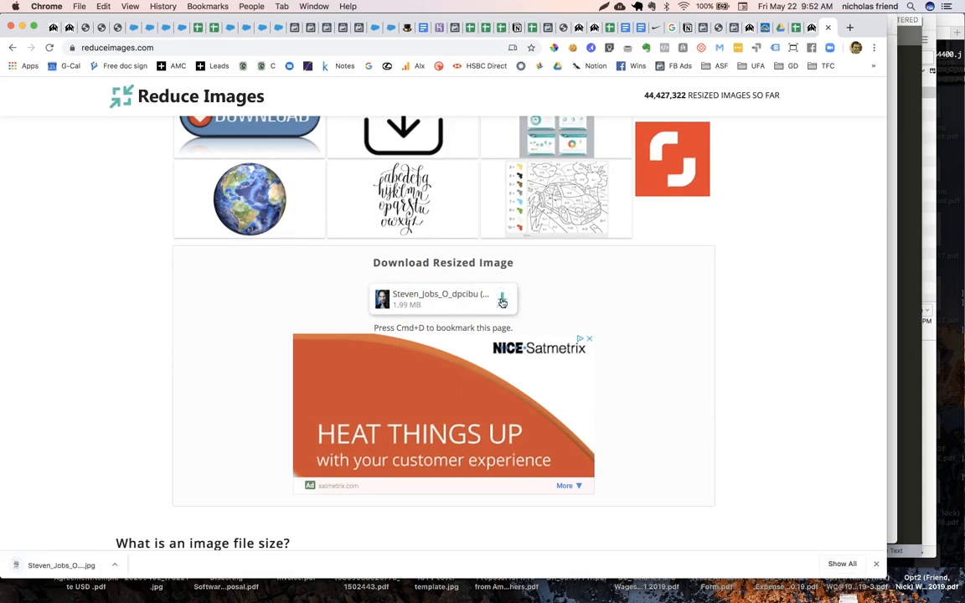
- Return to the Steve Jobs product page and upload the reduced Steven_Jobs_O_dpcibu (1).jpg from the Downloads folder as its photo
left_click(811, 27)
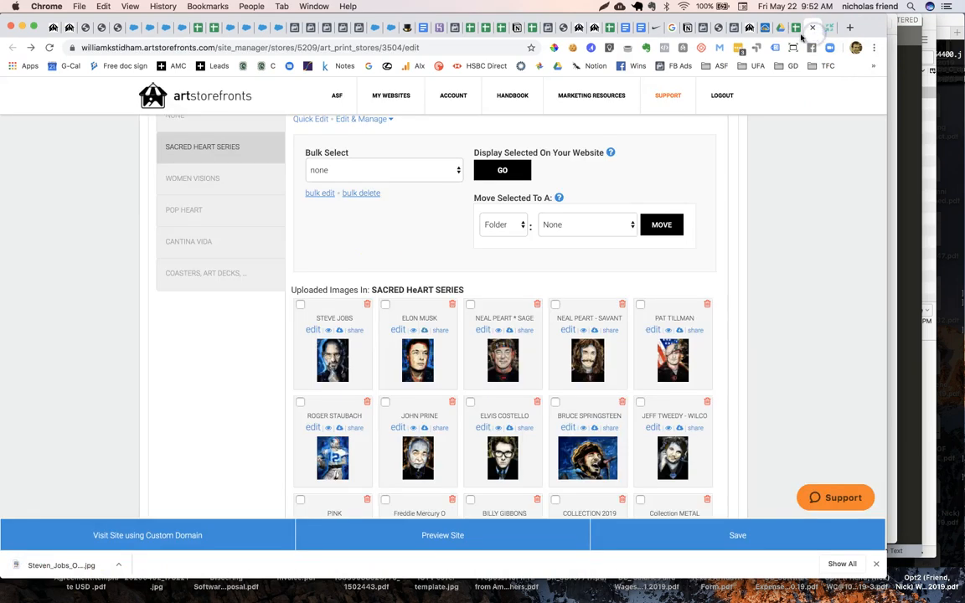
left_click(781, 28)
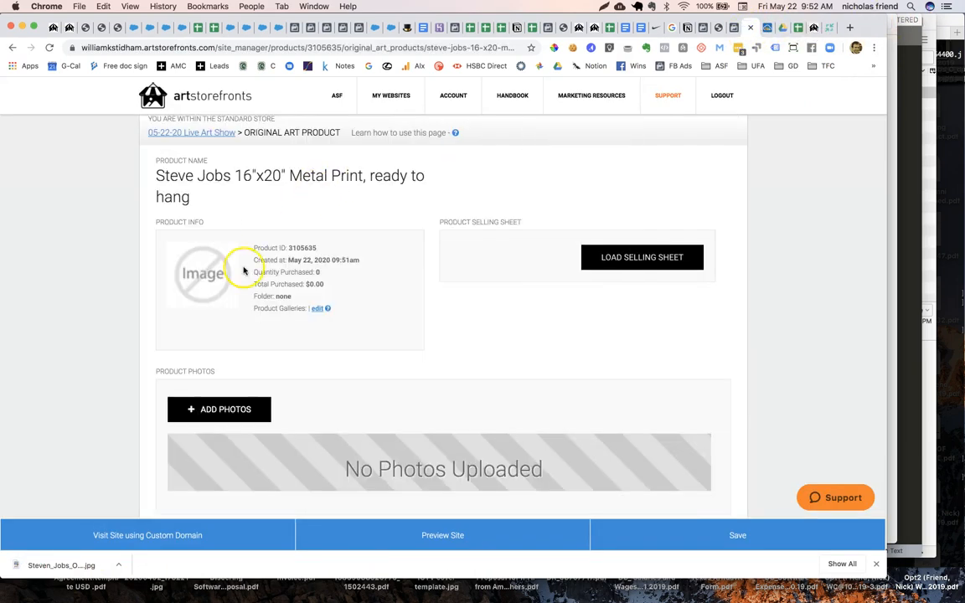
left_click(224, 410)
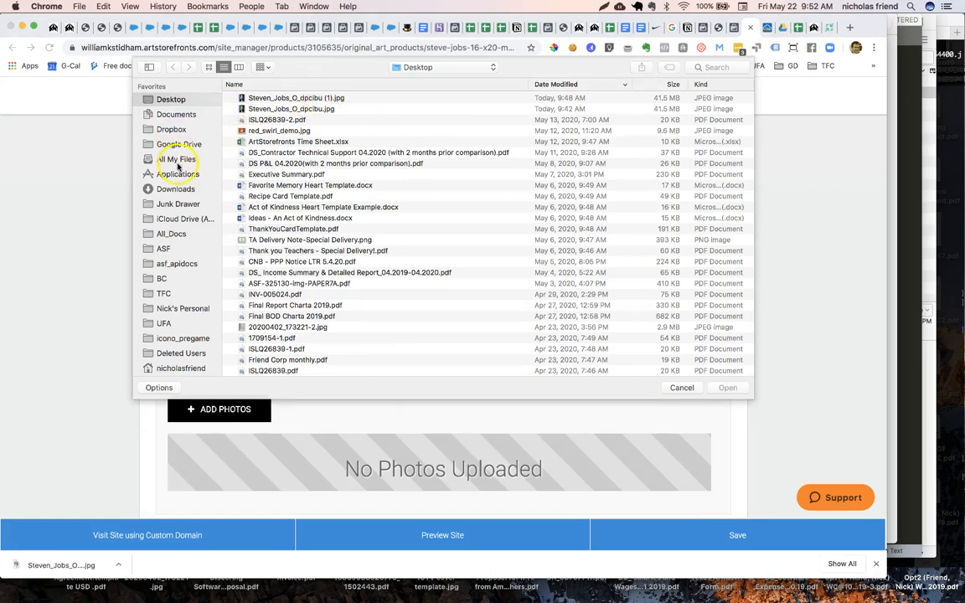
left_click(174, 189)
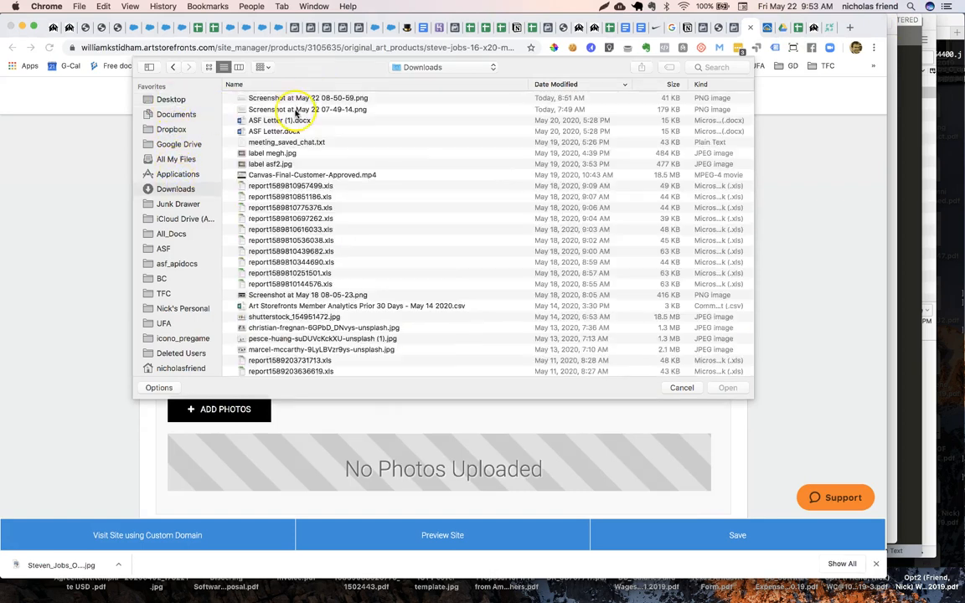
double_click(288, 98)
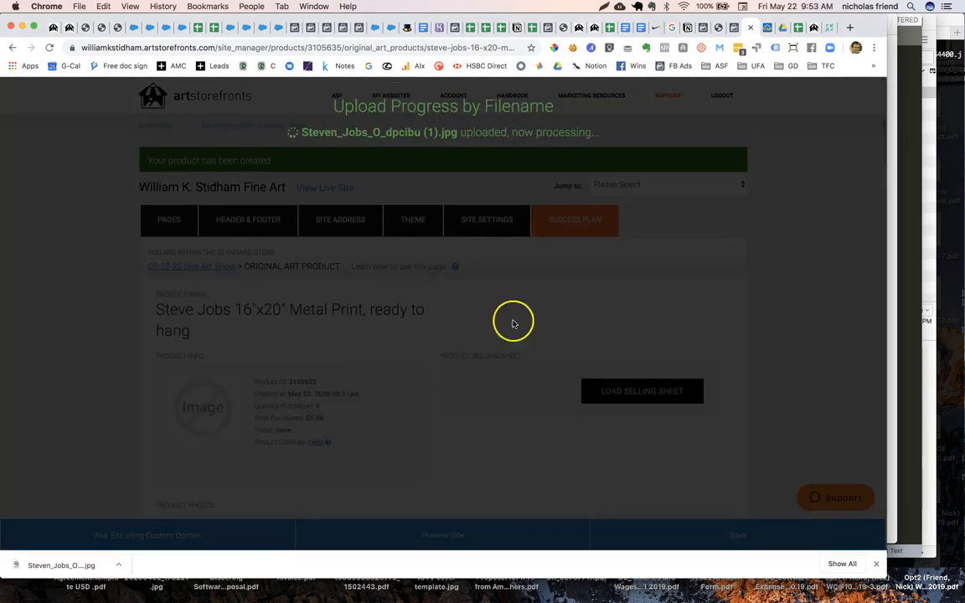
- Set the product's size to 16" x 20" and its wall preview size to 16x20
scroll(459, 348, "down", 8)
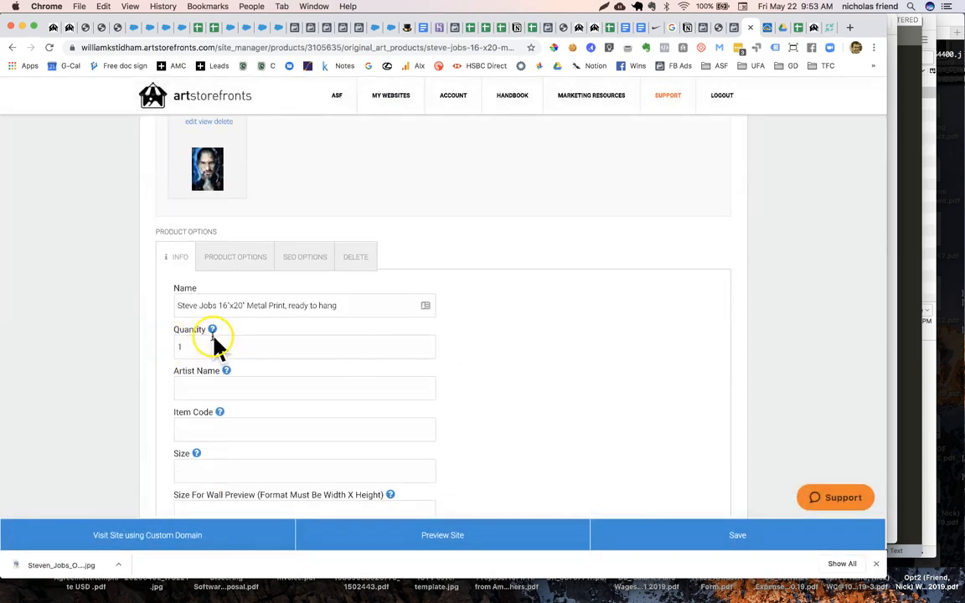
scroll(143, 352, "down", 5)
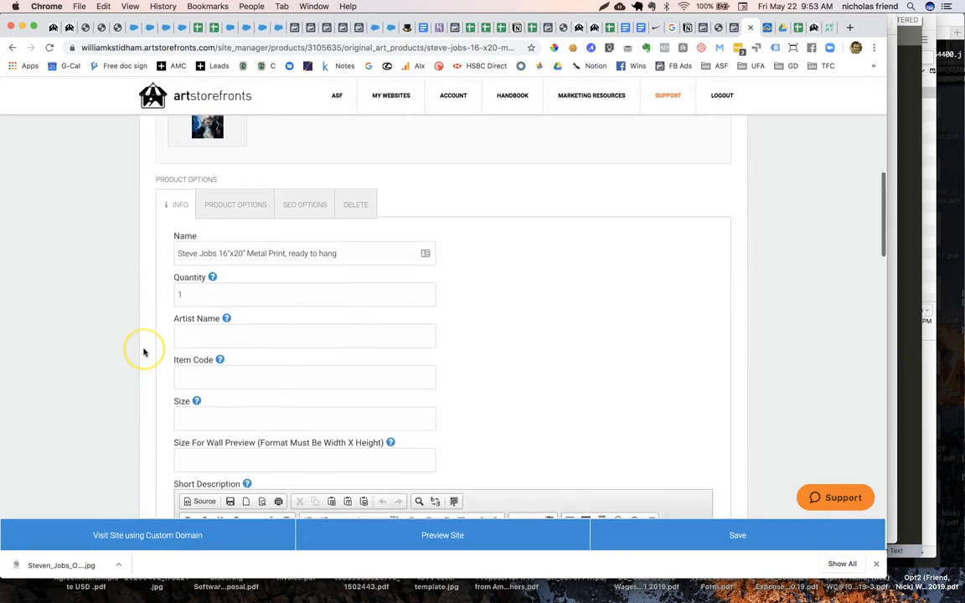
scroll(143, 352, "down", 1)
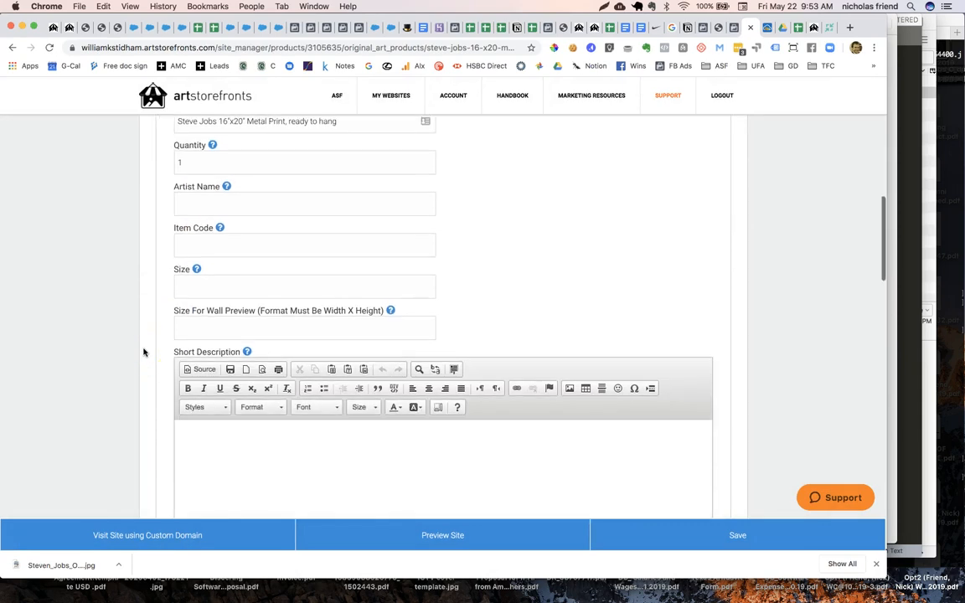
left_click(207, 289)
type("16\" x 20")
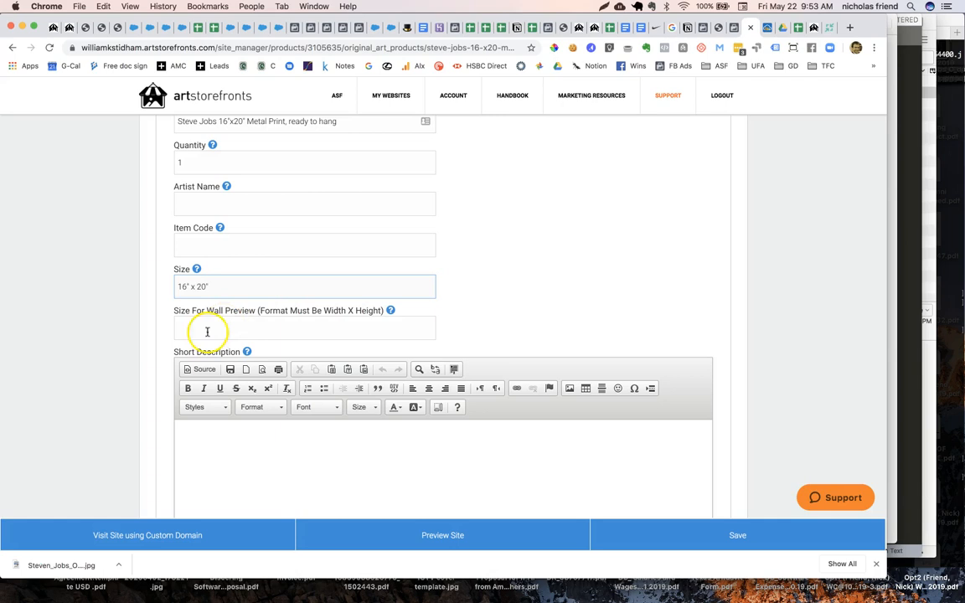
left_click(216, 326)
type("16")
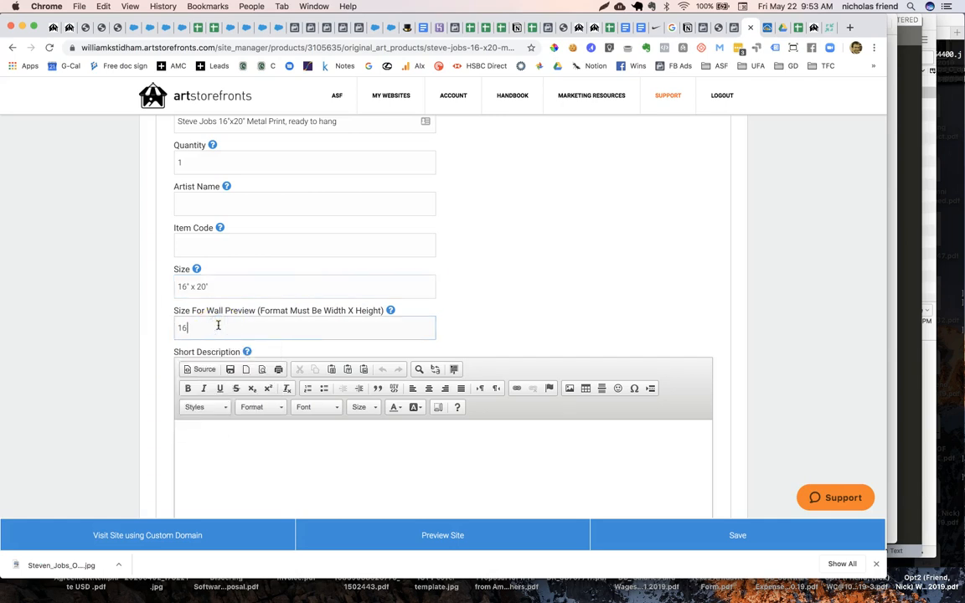
type("x20")
- Look up the sale price in the 05-22-20 Live Art Show spreadsheet and set the product's price to $199
scroll(143, 352, "down", 3)
left_click(179, 313)
scroll(179, 313, "down", 15)
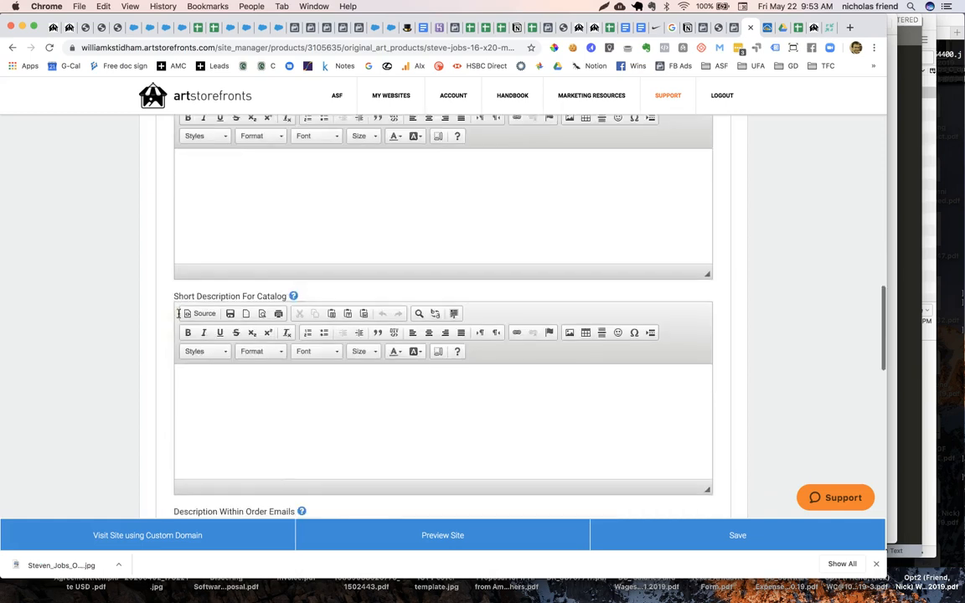
scroll(179, 313, "down", 1)
left_click(222, 278)
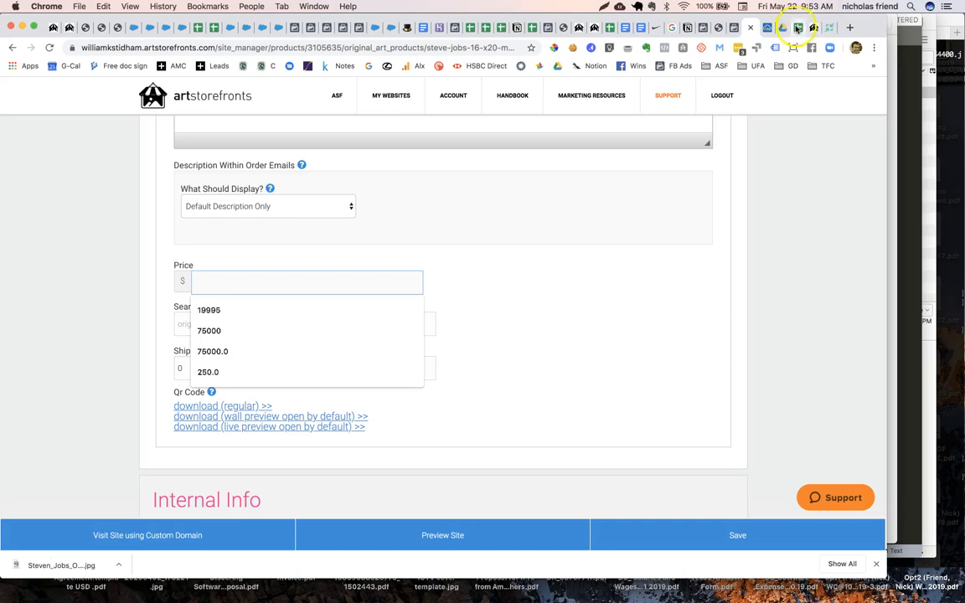
left_click(717, 27)
left_click(408, 184)
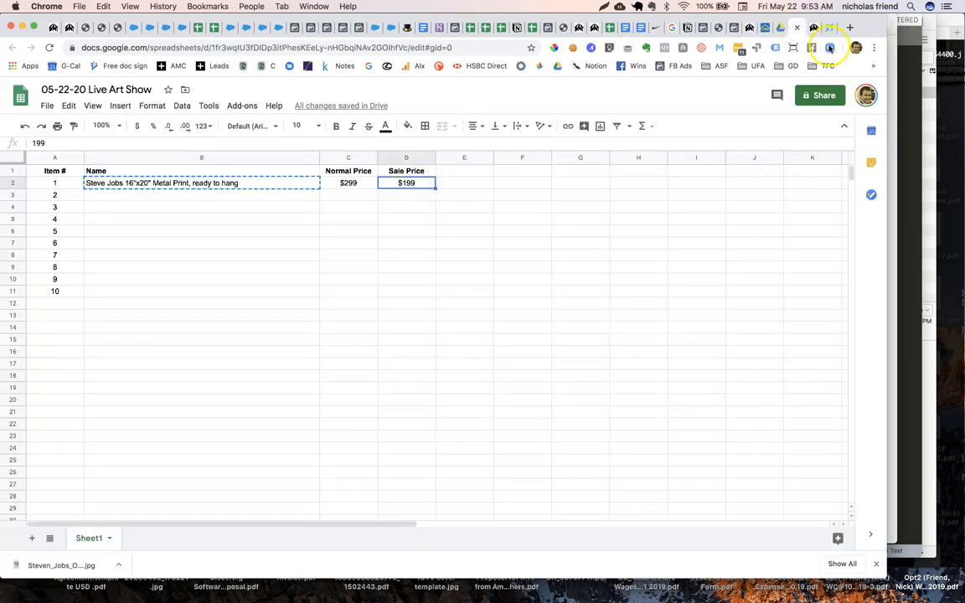
left_click(747, 28)
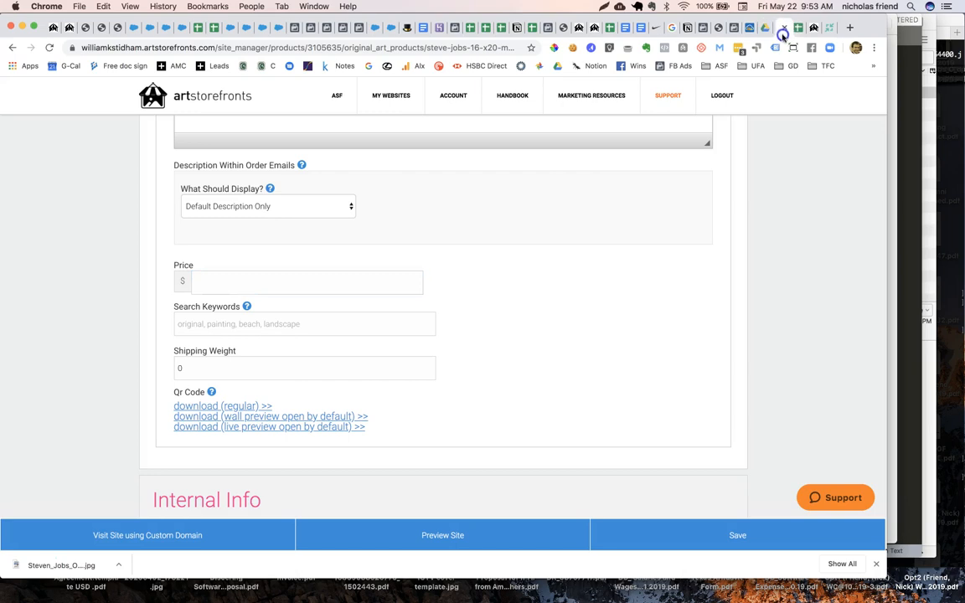
left_click(280, 280)
type("199")
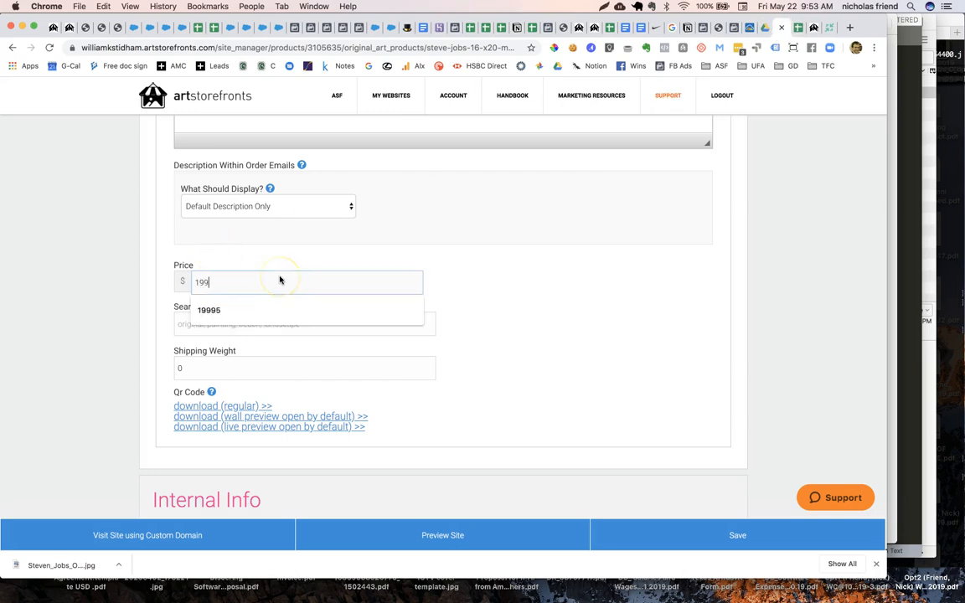
left_click(524, 341)
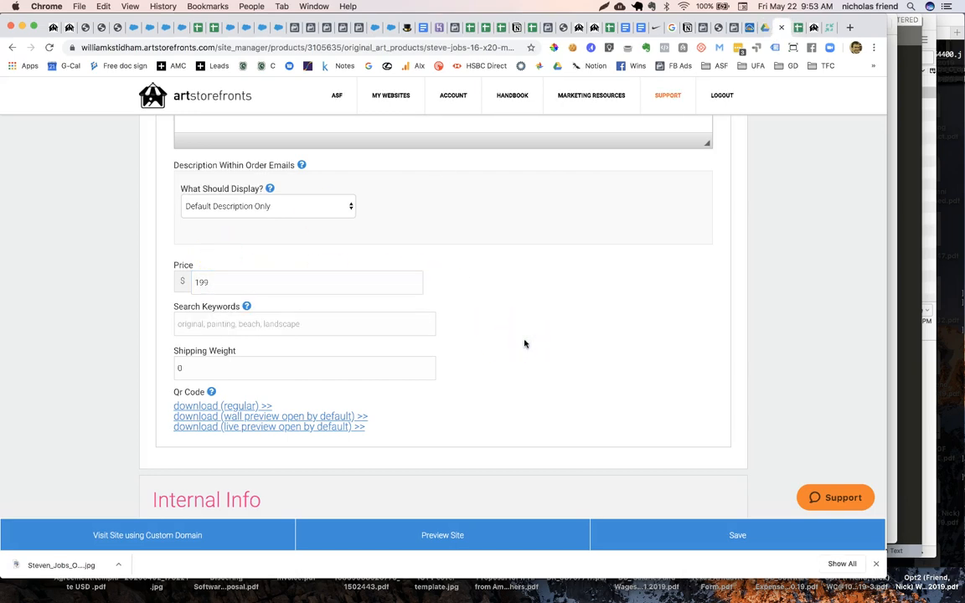
- Save the Steve Jobs product
left_click(517, 340)
scroll(517, 340, "up", 2)
scroll(517, 340, "down", 1)
left_click(560, 377)
left_click(566, 377)
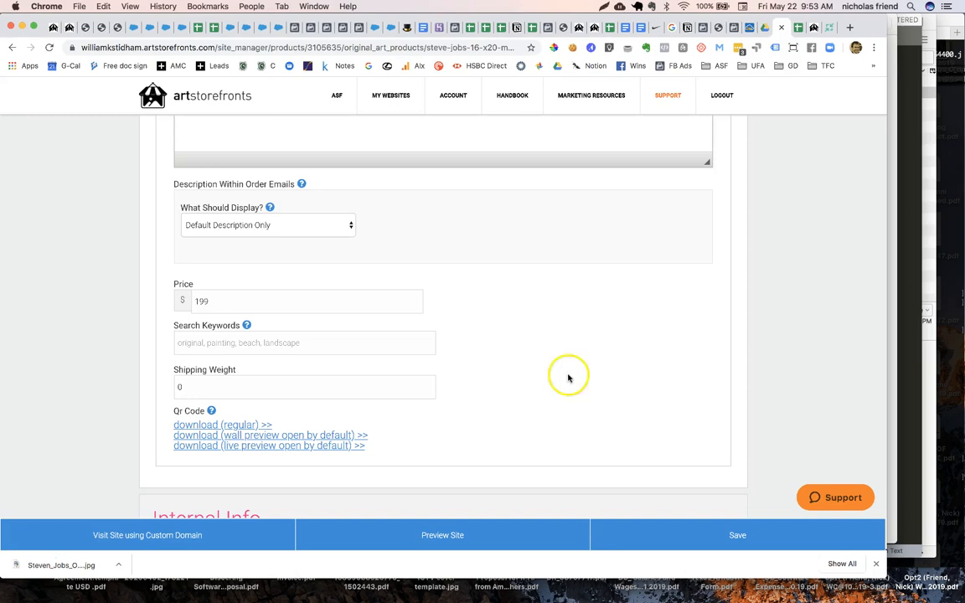
left_click(730, 534)
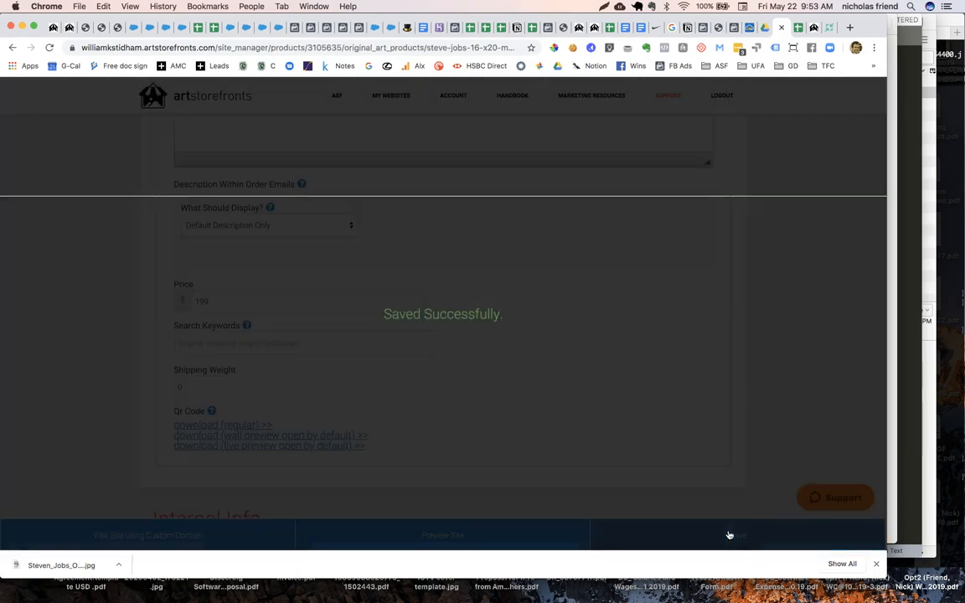
left_click(585, 407)
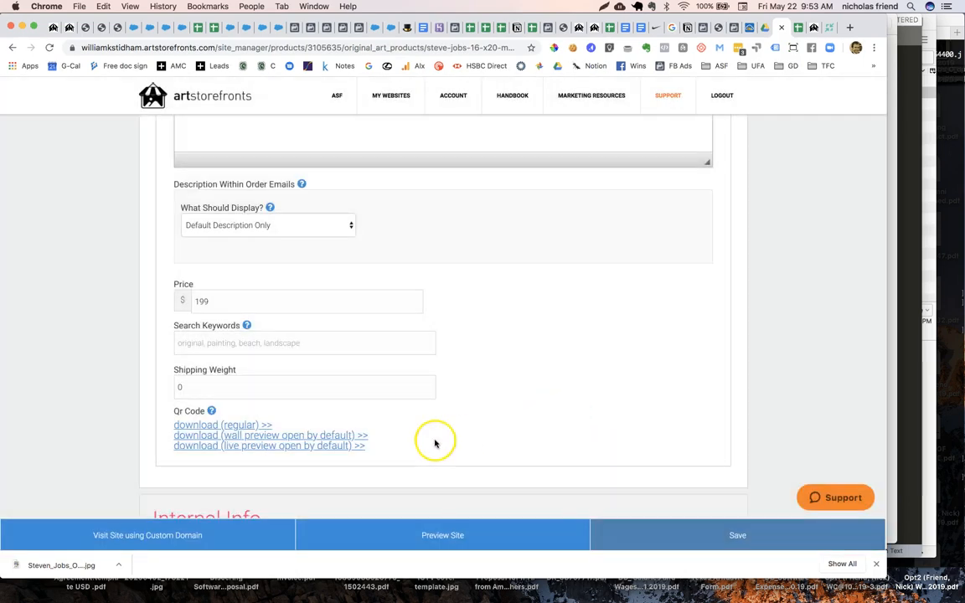
- Copy the product's custom-domain link address and open its live page, leaving the product editor
right_click(129, 539)
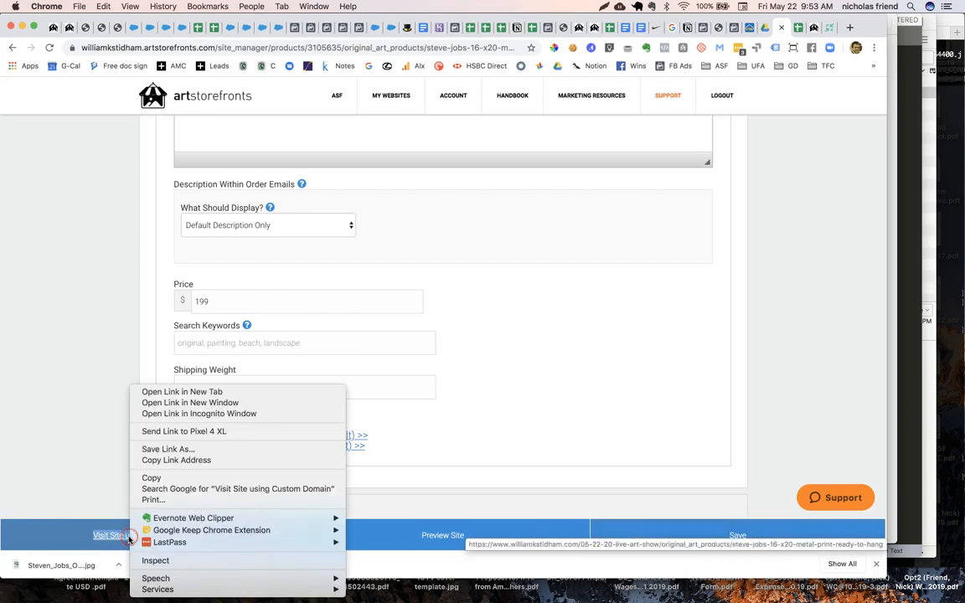
left_click(199, 461)
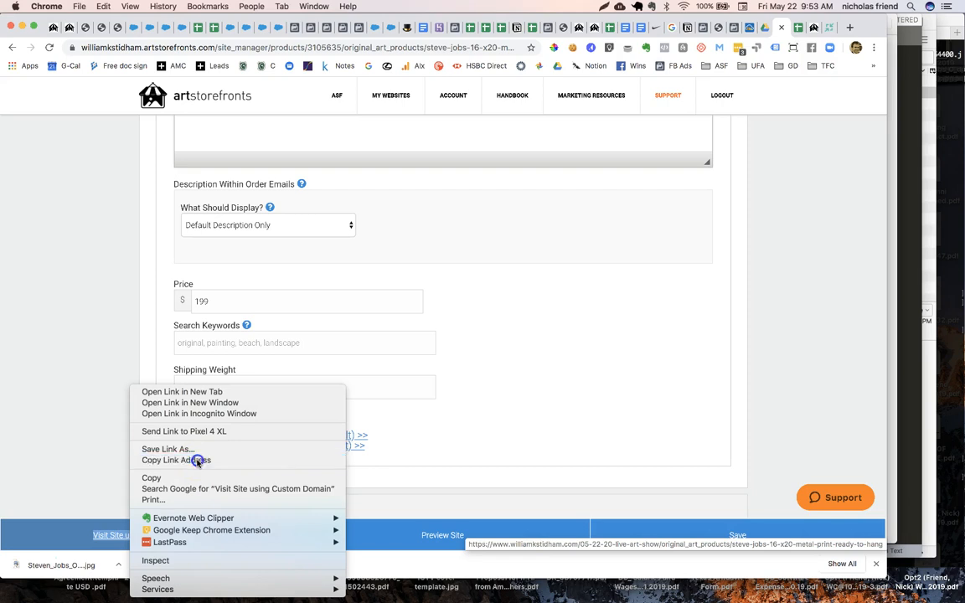
left_click(140, 531)
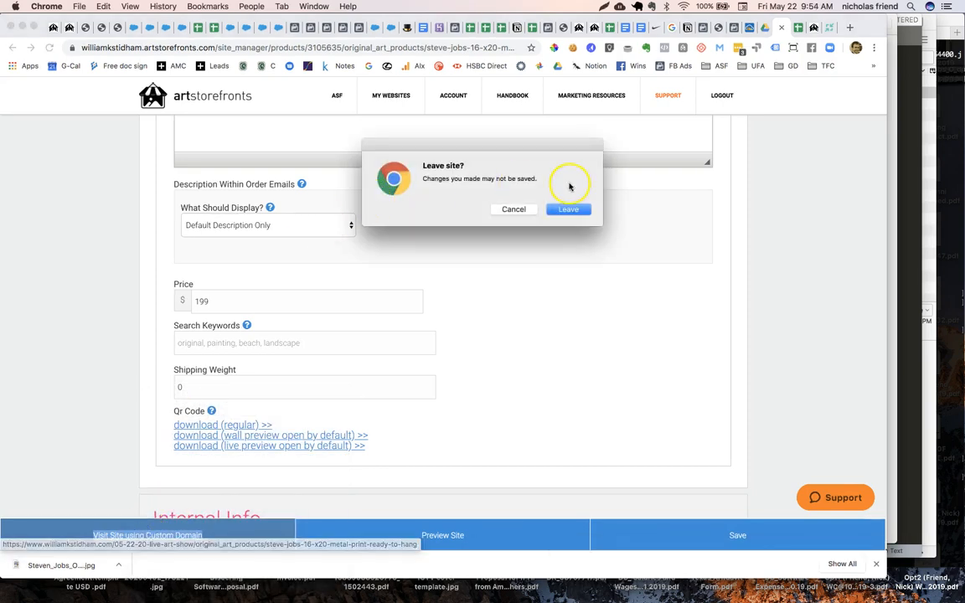
left_click(566, 210)
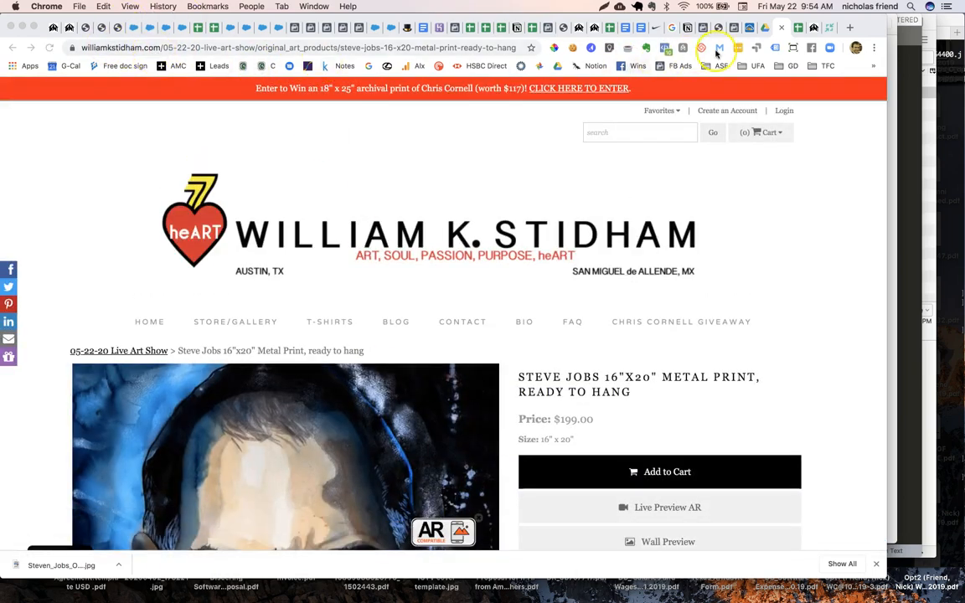
- In the 05-22-20 Live Art Show spreadsheet, add the bold header "Link to Product for Purchase" in cell E1
left_click(799, 28)
left_click(463, 170)
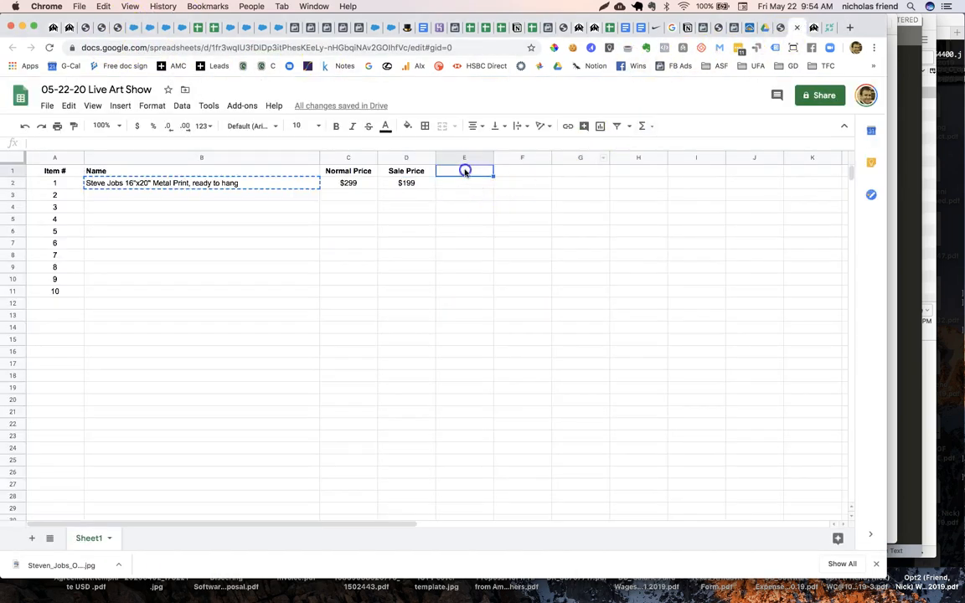
type("Link to P")
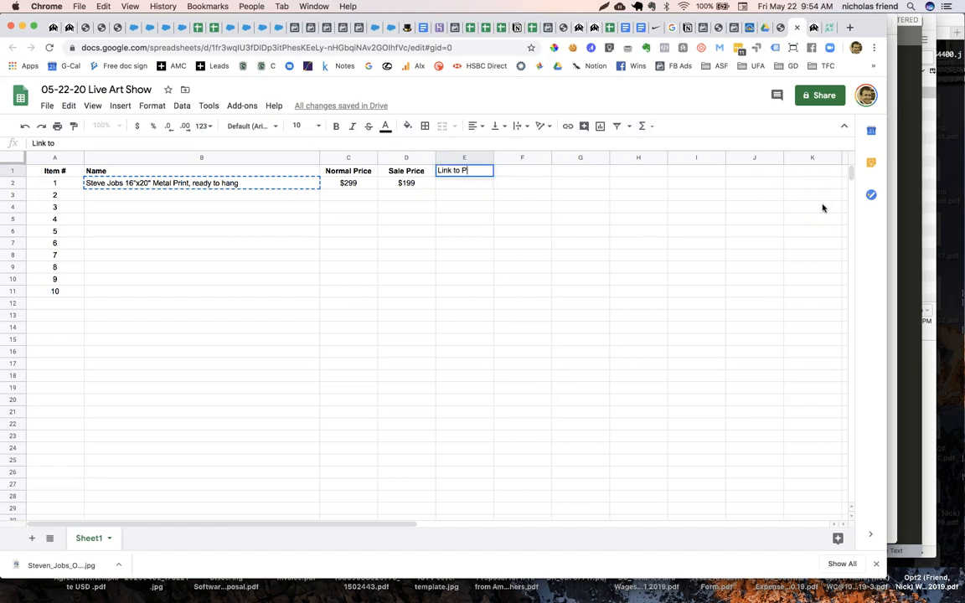
type("roduct for (P")
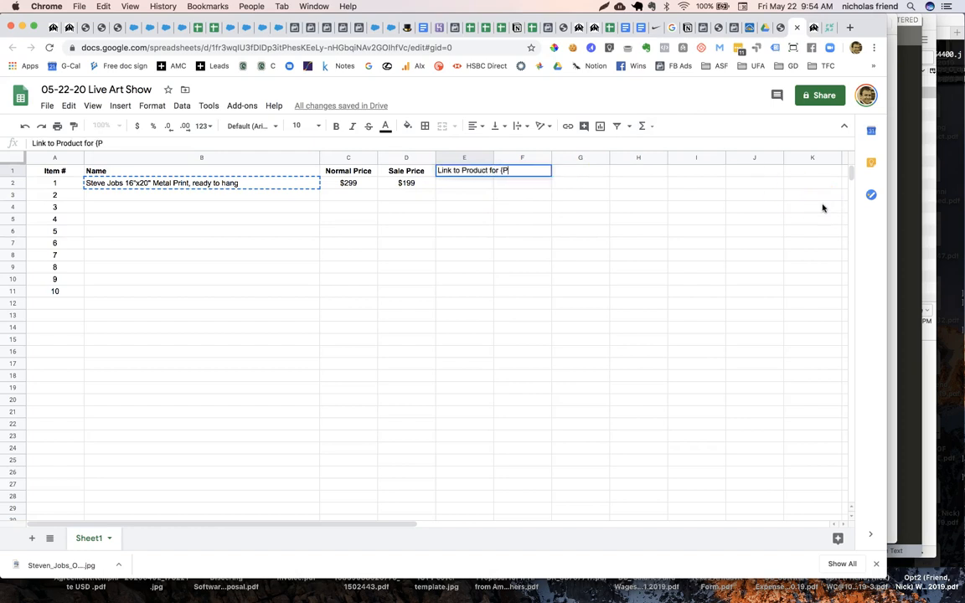
type("urchase")
key("Return")
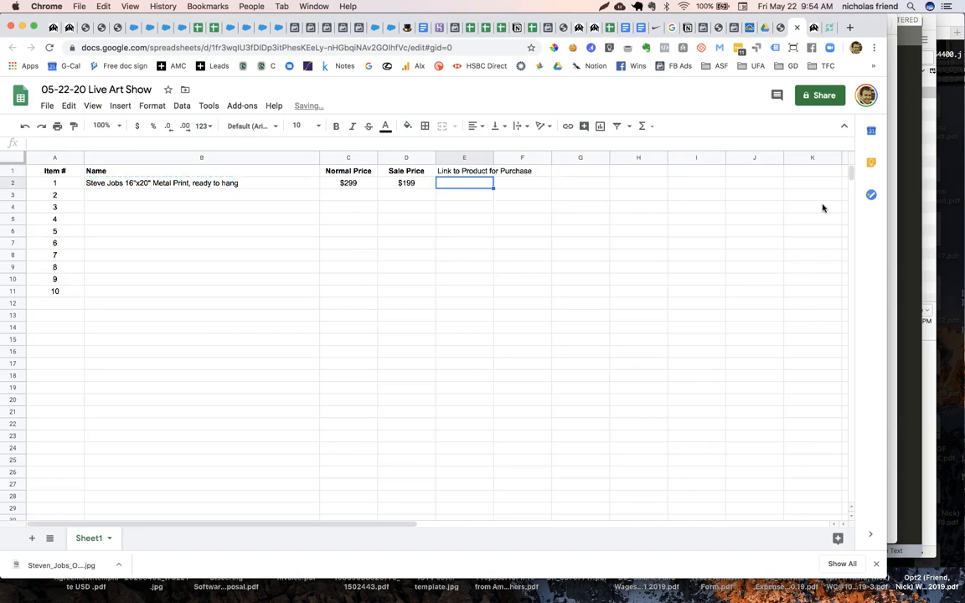
key("Up")
key("super+b")
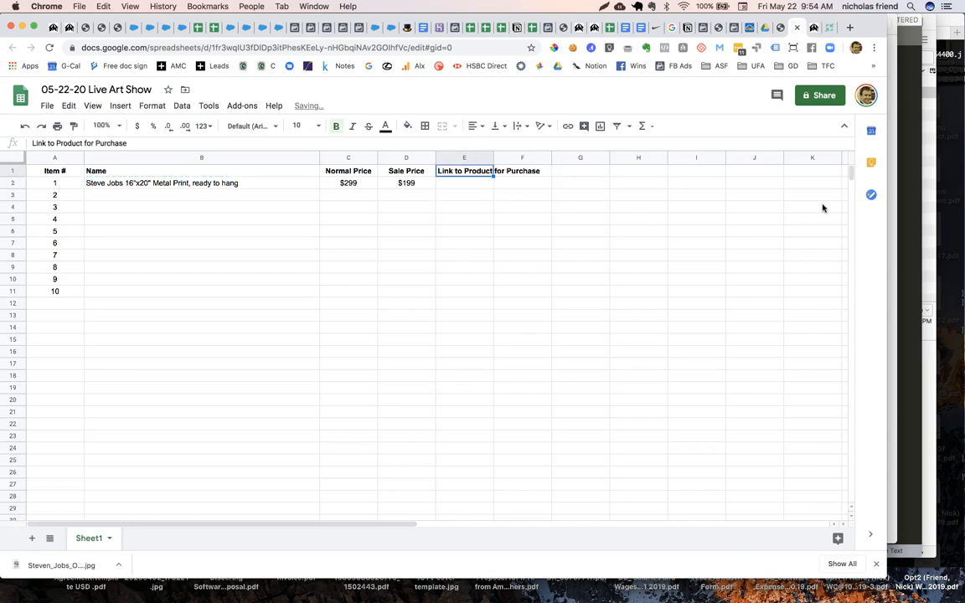
- Widen column E to fit its header and paste the copied product link into cell E2
left_click_drag(493, 157, 561, 157)
left_click(488, 187)
key("super+v")
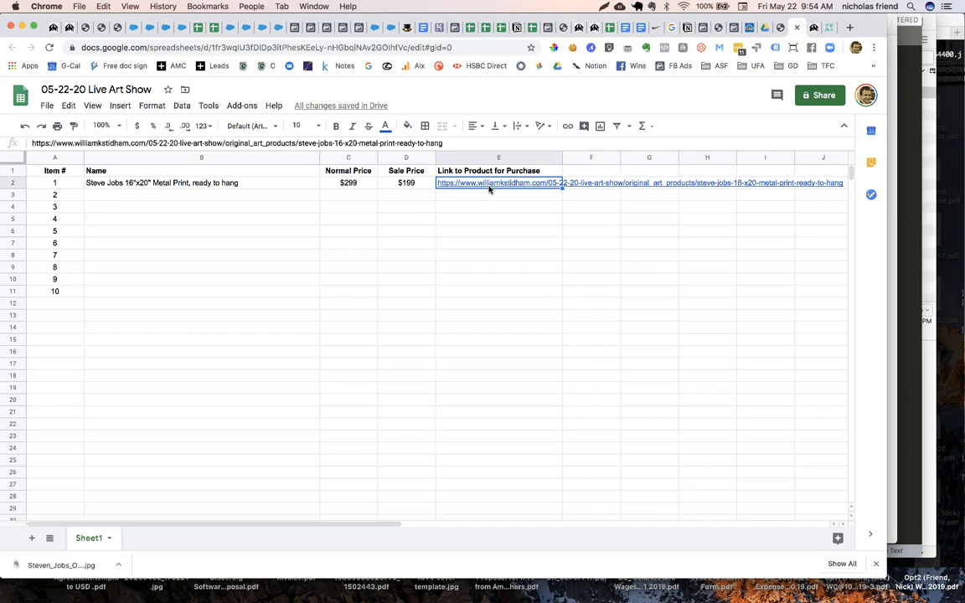
- Open the Steve Jobs purchase link from cell E2, look over the live product page, and close it
left_click(578, 182)
left_click(501, 185)
left_click(515, 201)
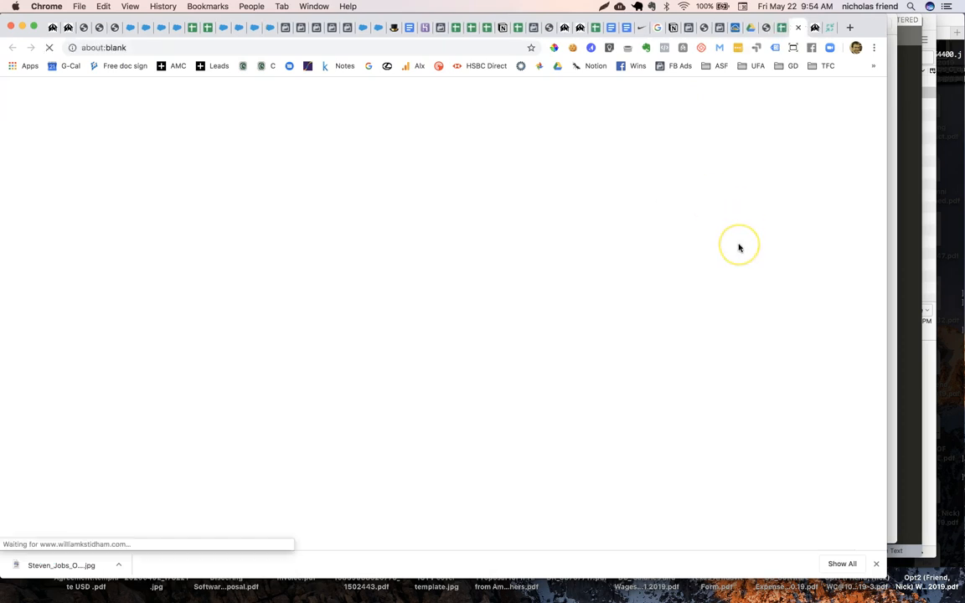
scroll(724, 291, "down", 2)
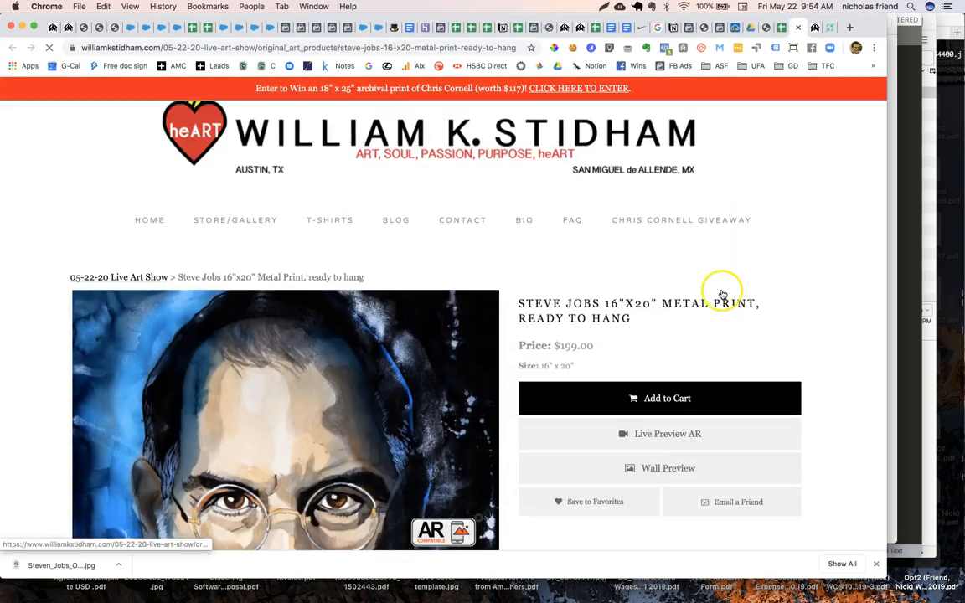
scroll(723, 295, "down", 1)
mouse_move(868, 137)
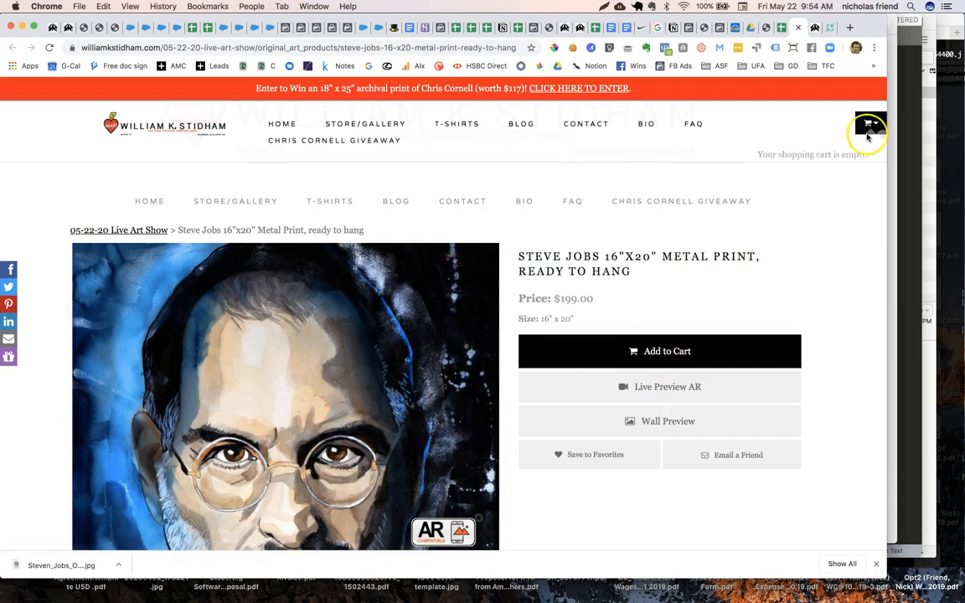
scroll(766, 301, "up", 2)
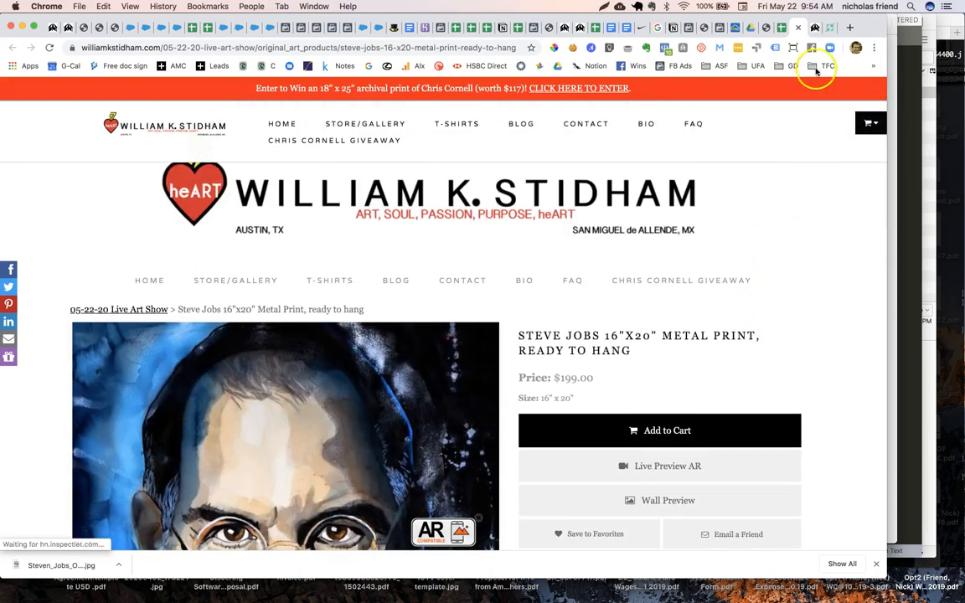
left_click(799, 28)
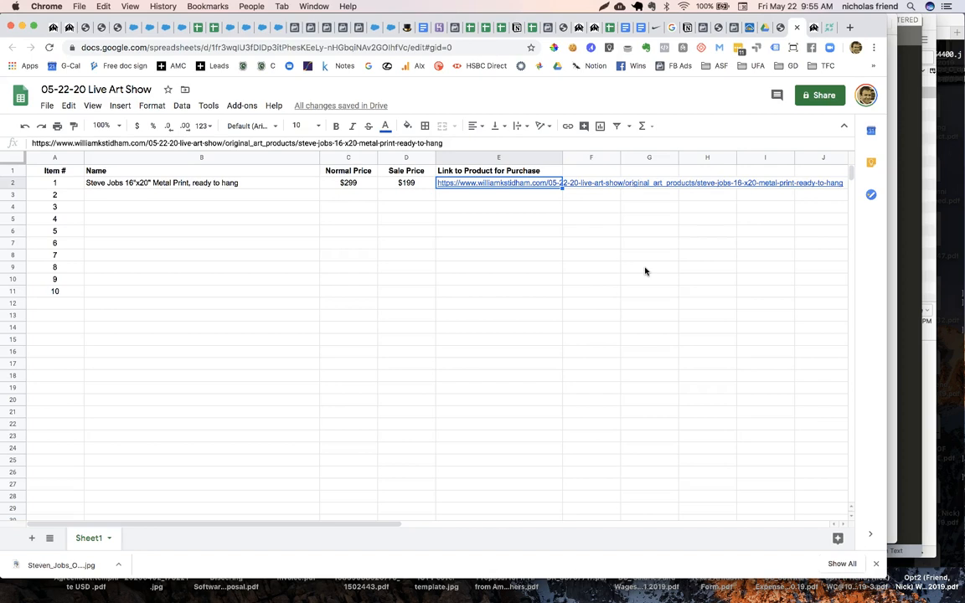
key("Left")
key("Right")
key("Left")
key("Right")
key("Left")
key("Left")
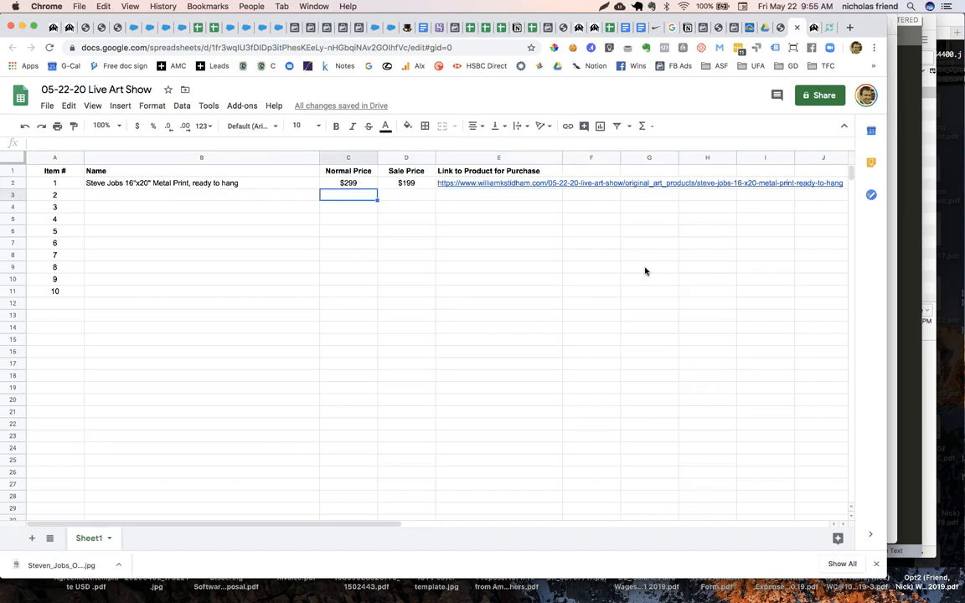
key("Left")
key("Down")
key("Down")
key("Down")
key("Down")
key("Down")
key("Down")
key("Down")
- Prefix the Steve Jobs item name in cell B2 with "#1"
key("Up")
key("Up")
key("Up")
key("Up")
key("Up")
key("Up")
key("Up")
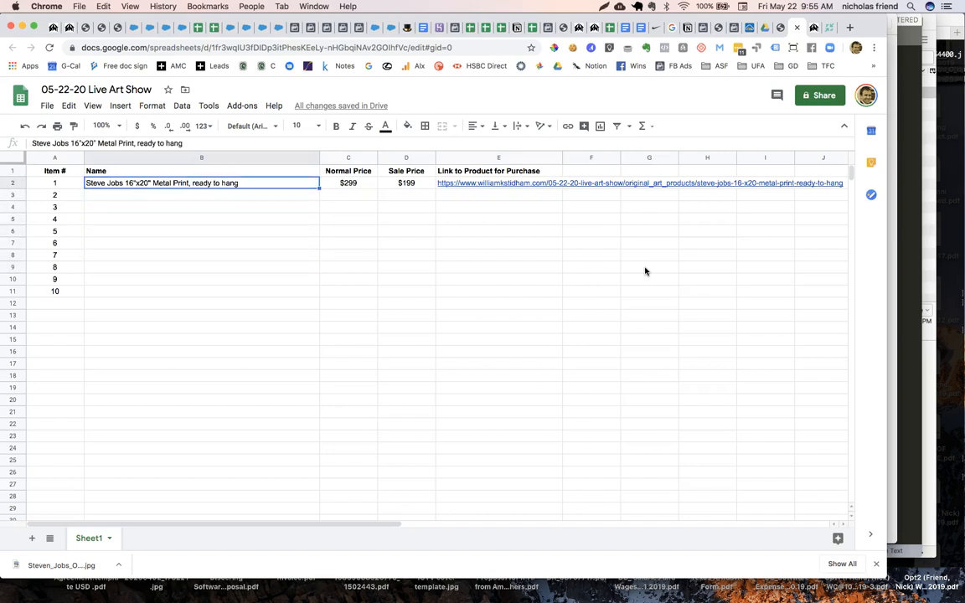
left_click(32, 143)
type("#1")
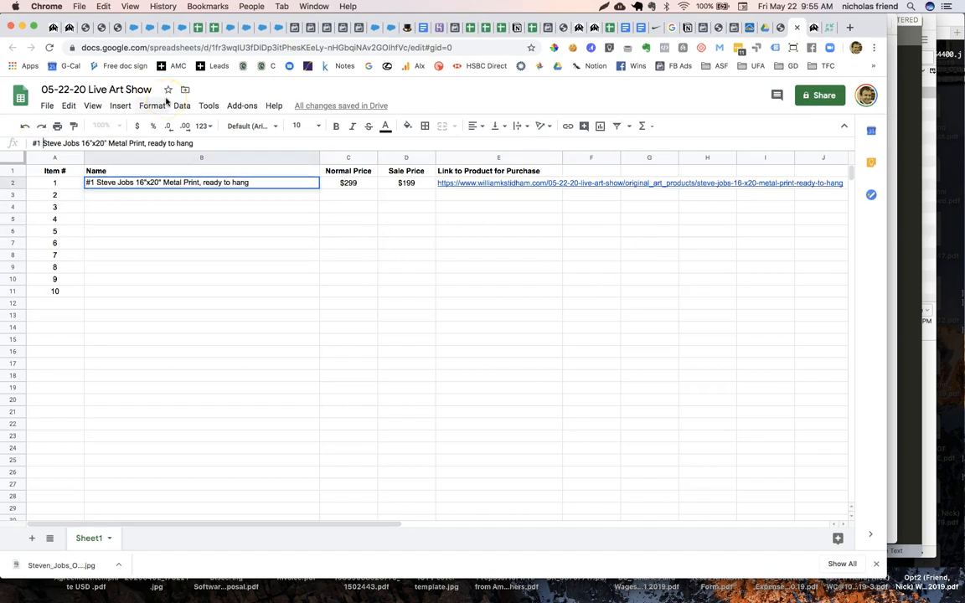
key("Return")
key("Up")
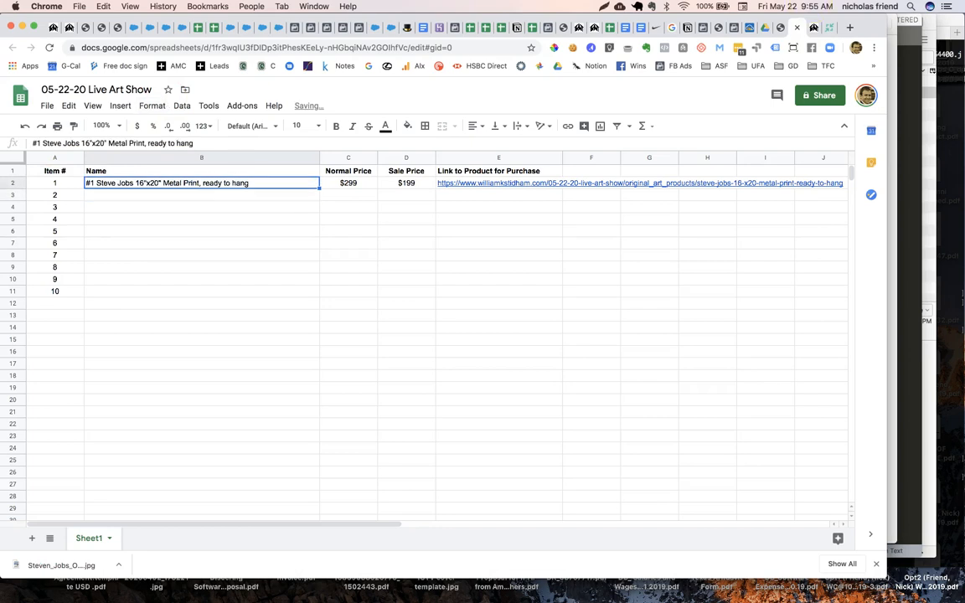
- Return to the Steve Jobs product editor from its live product page
left_click(814, 30)
scroll(646, 209, "up", 2)
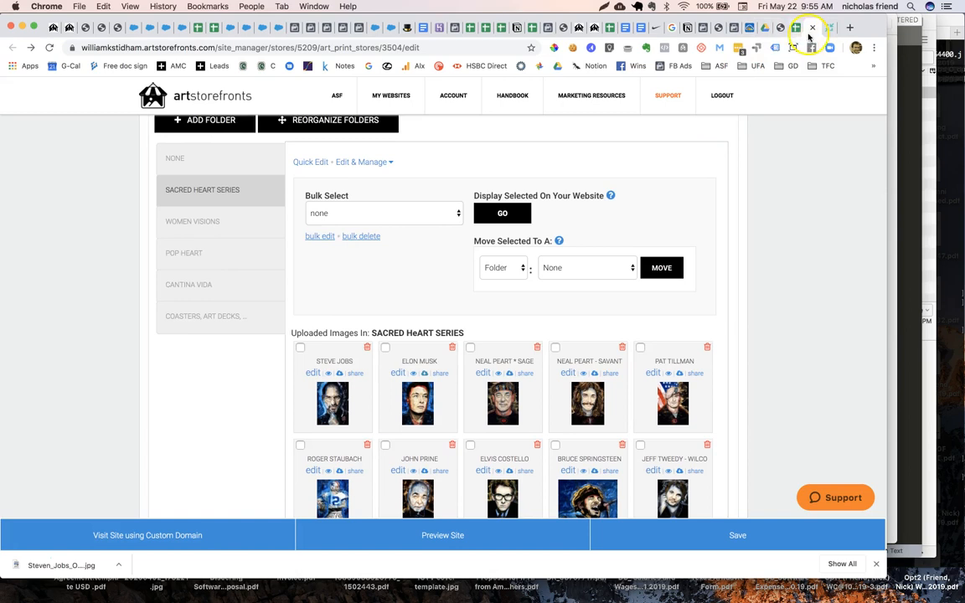
left_click(781, 30)
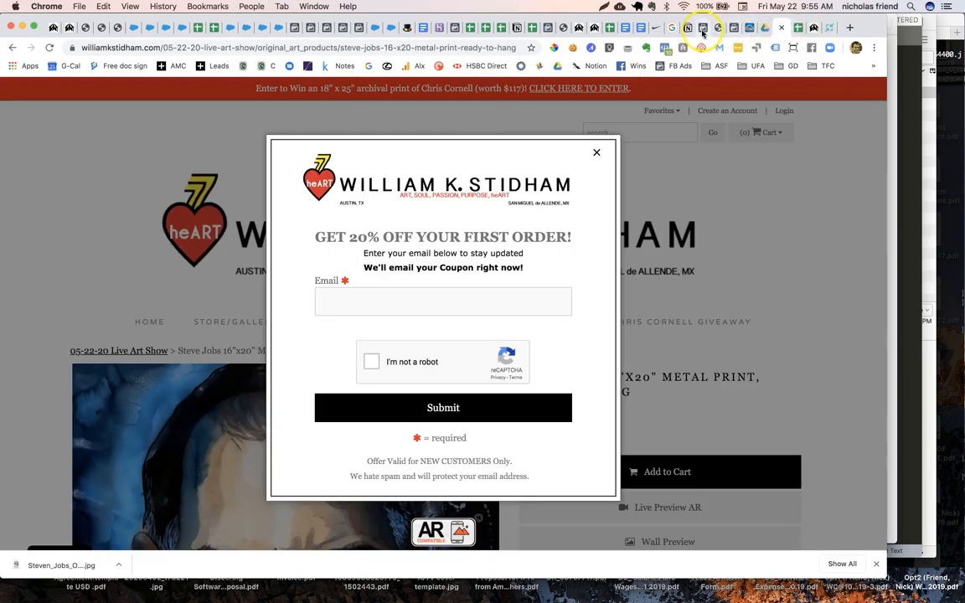
left_click(799, 31)
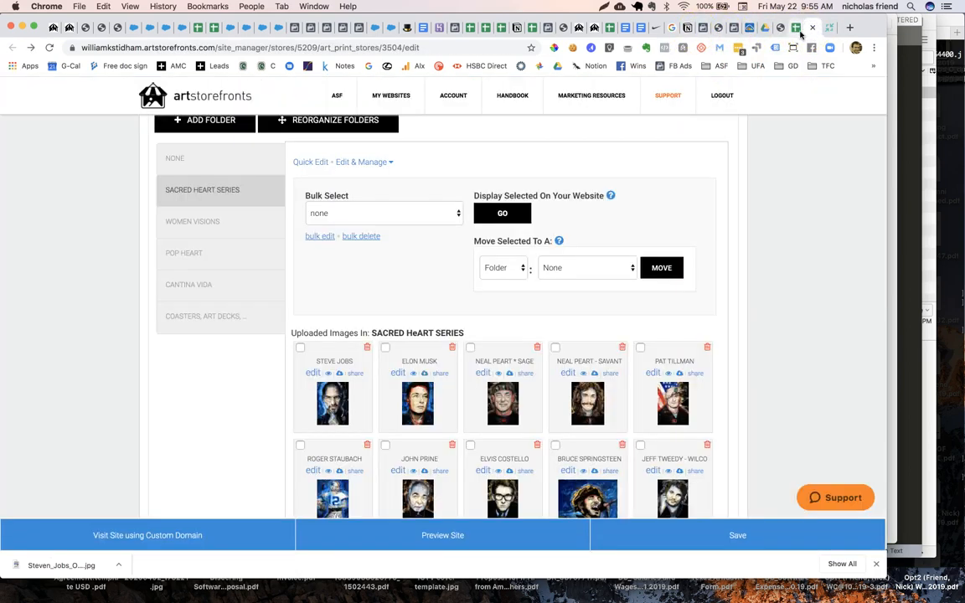
left_click(780, 31)
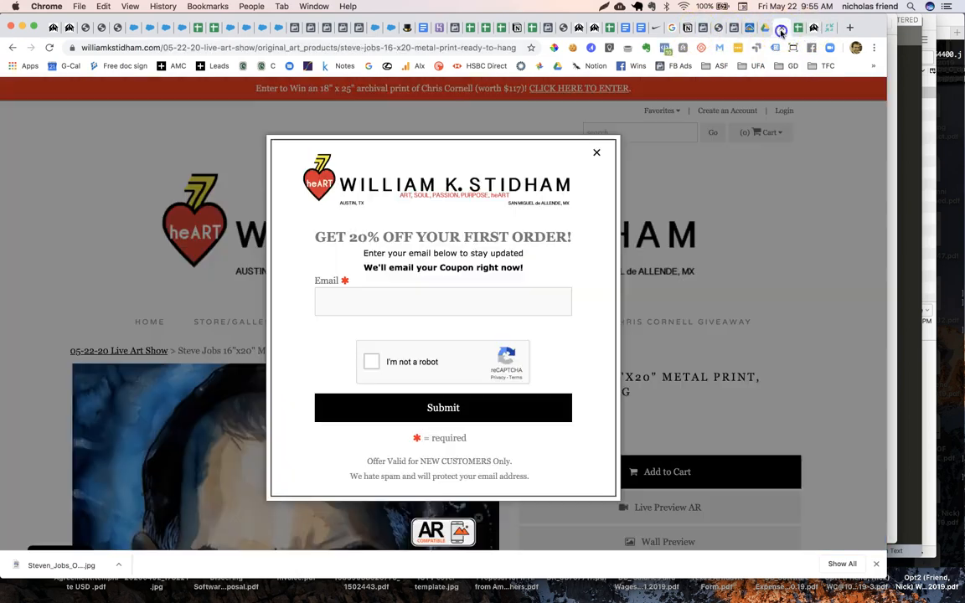
left_click(12, 48)
- Rename the product as #1 Steve Jobs 16"x20" Metal Print, ready to hang, and save it
scroll(291, 381, "down", 5)
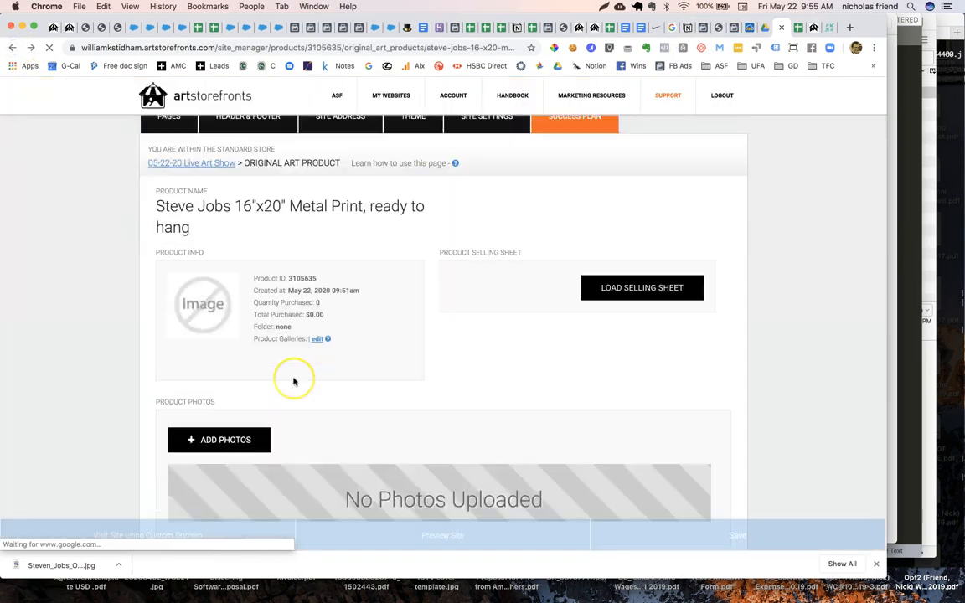
scroll(293, 381, "up", 15)
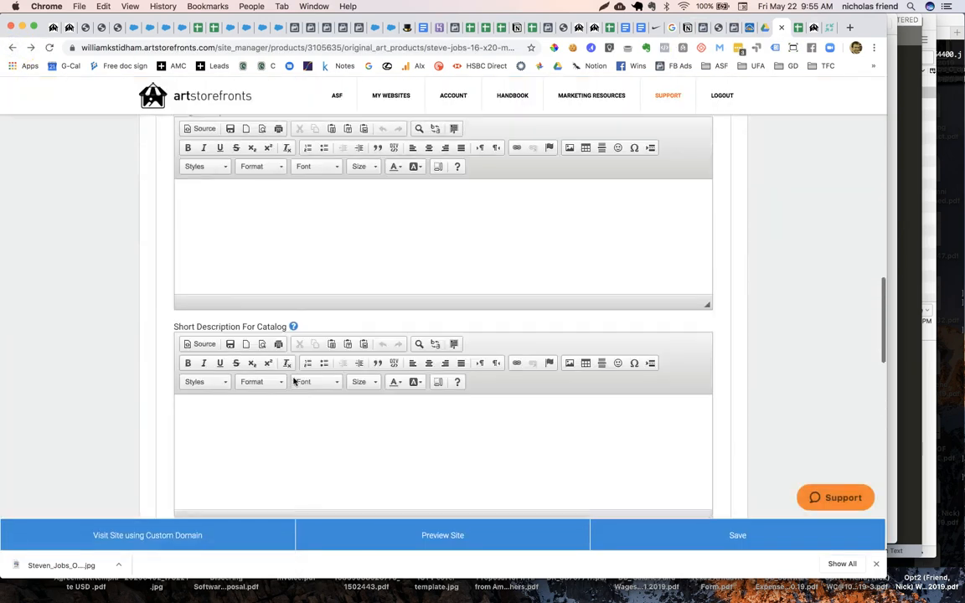
scroll(293, 381, "up", 15)
scroll(214, 491, "down", 2)
scroll(215, 491, "down", 3)
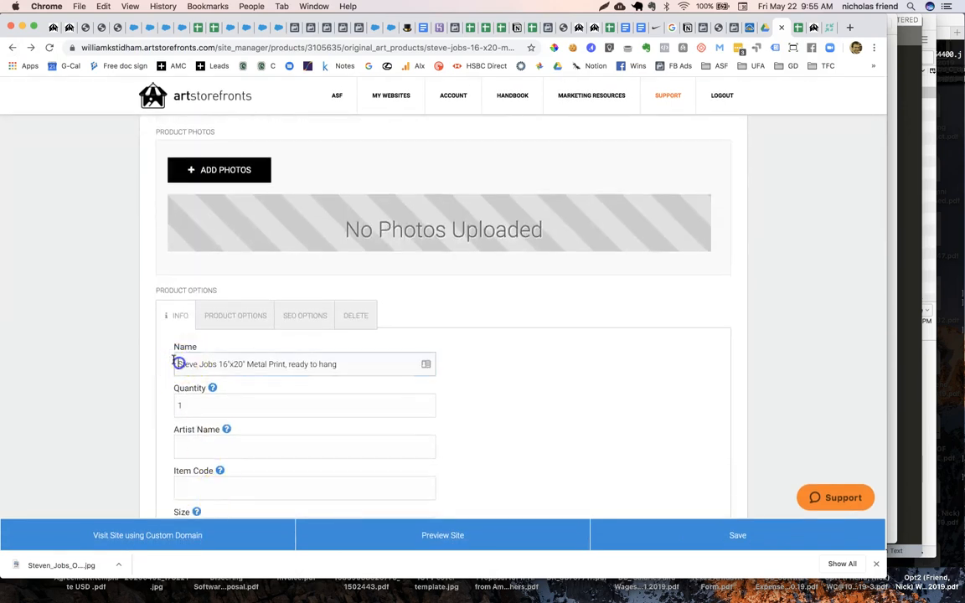
type("#1")
left_click(735, 536)
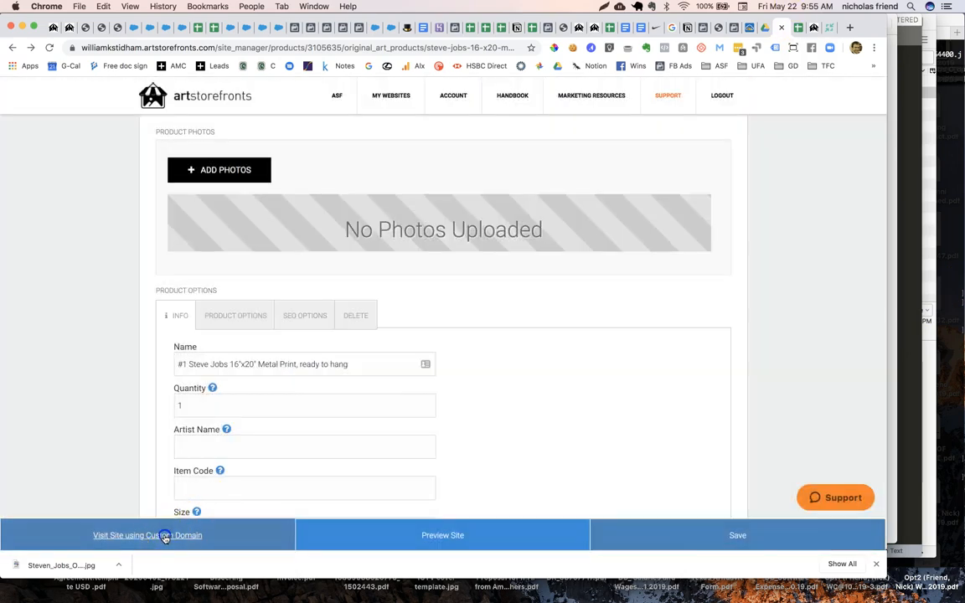
- Open the product's live page on the custom domain and check its numbered title
left_click(162, 534)
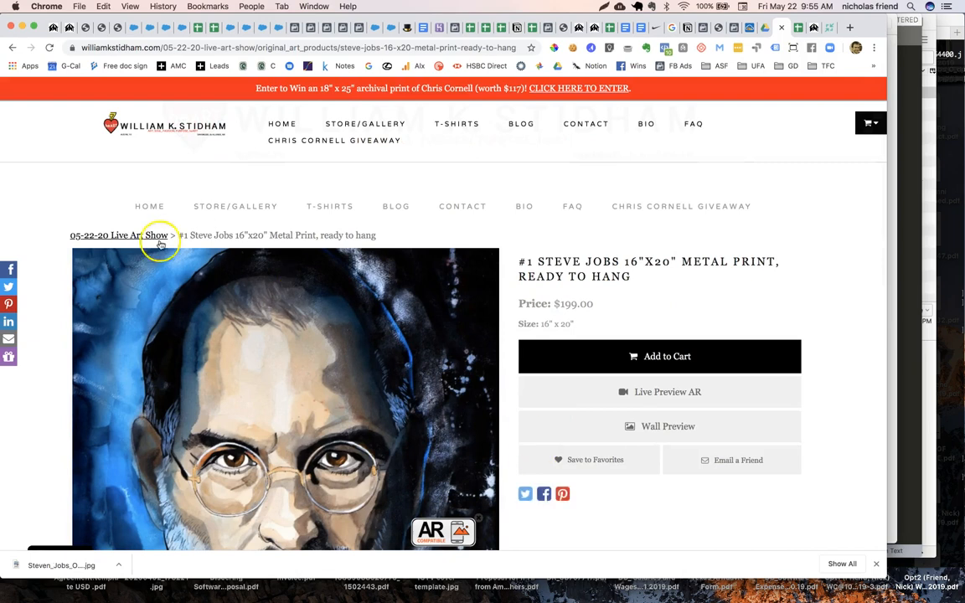
left_click(126, 235)
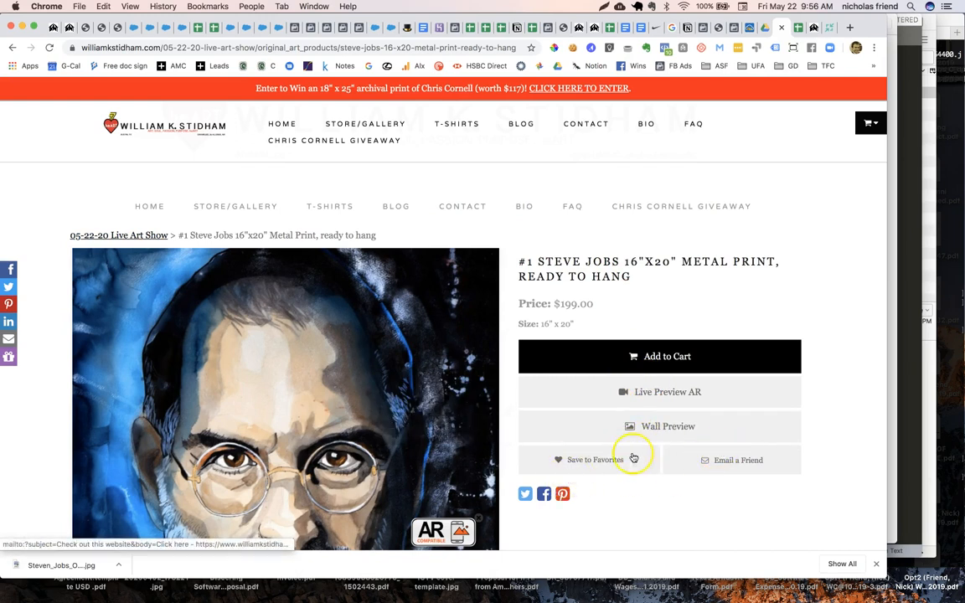
scroll(640, 388, "down", 3)
scroll(641, 388, "up", 5)
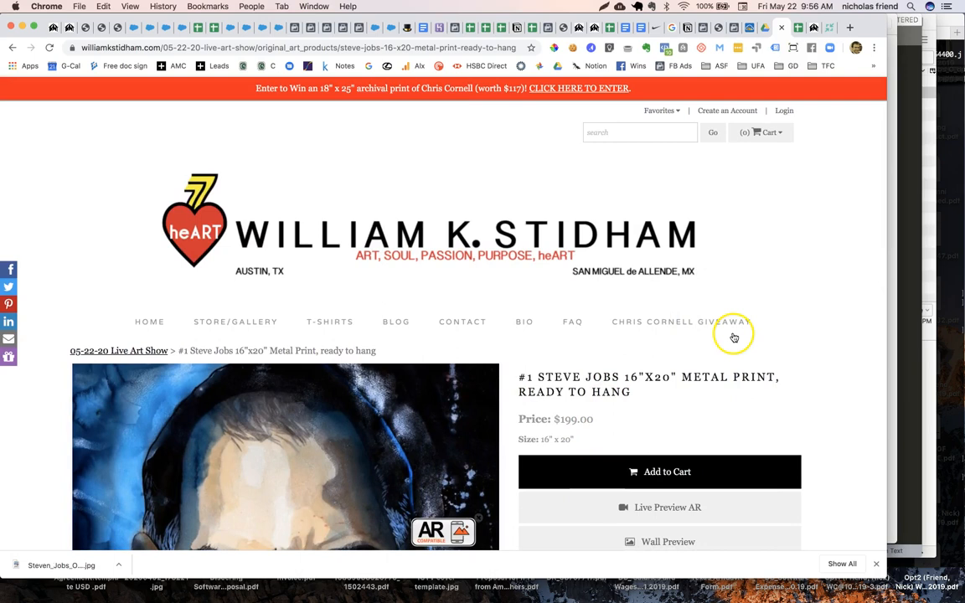
left_click_drag(633, 392, 513, 381)
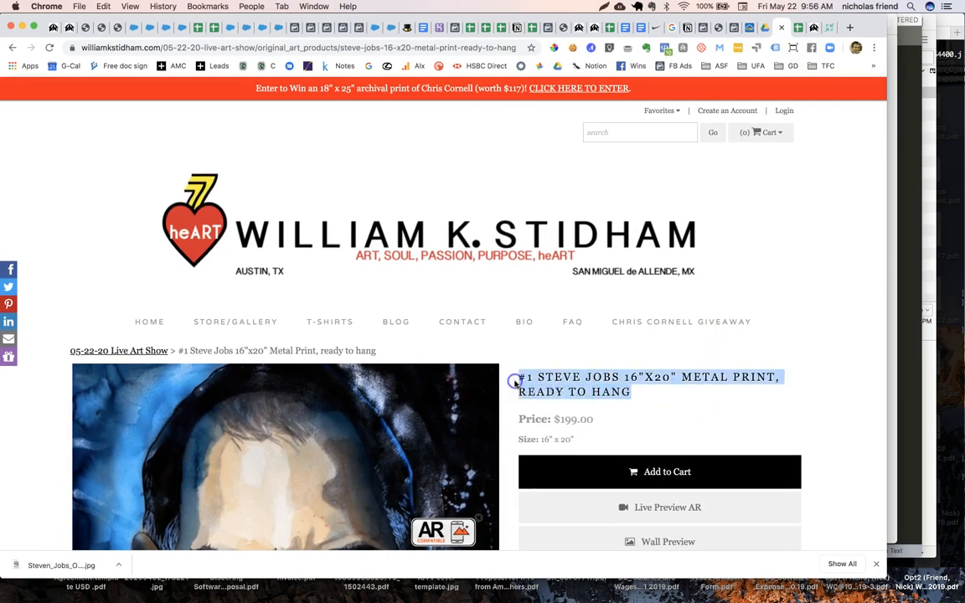
left_click(627, 392)
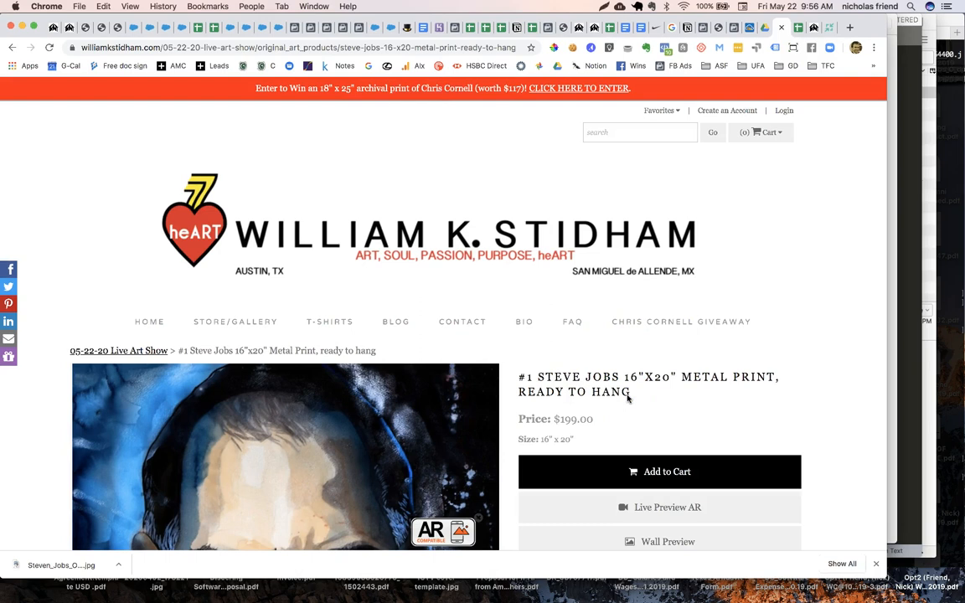
- Return to the 05-22-20 Live Art Show spreadsheet and review the sale price of item 1
left_click(800, 27)
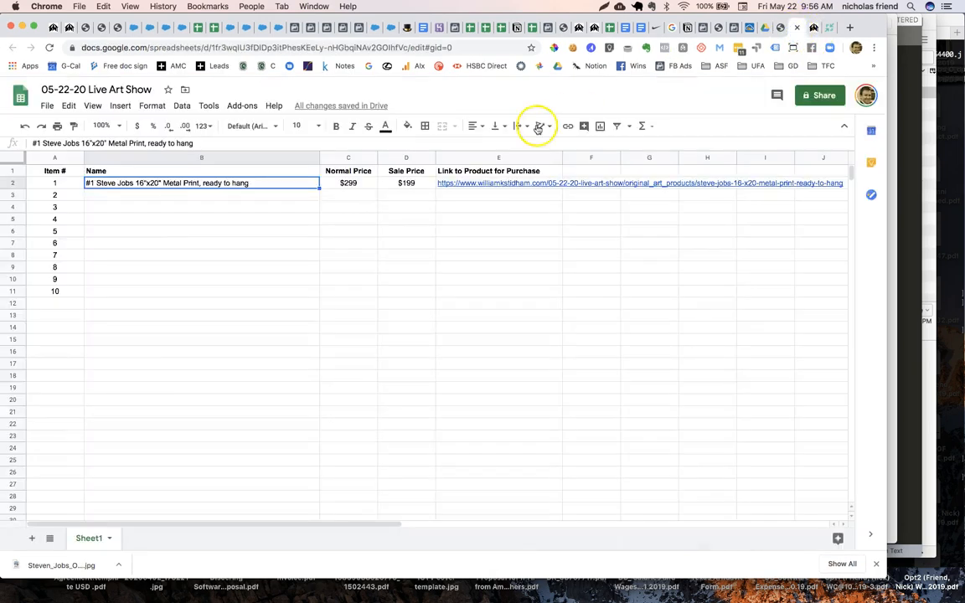
left_click(406, 184)
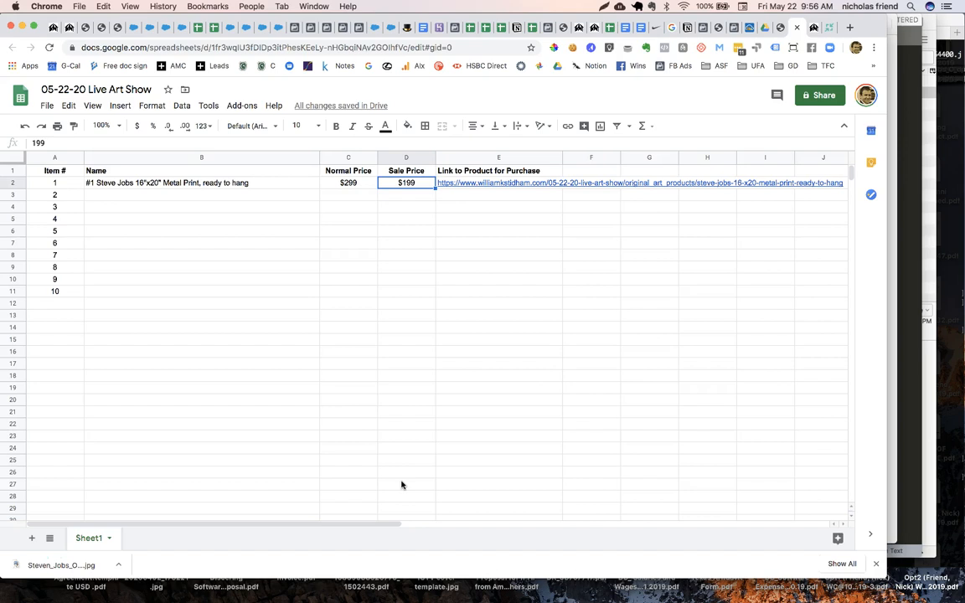
left_click(416, 183)
left_click(398, 289)
- Enter #2 Elon Musk 20"x30" as the name of item 2 in cell B3
left_click(129, 182)
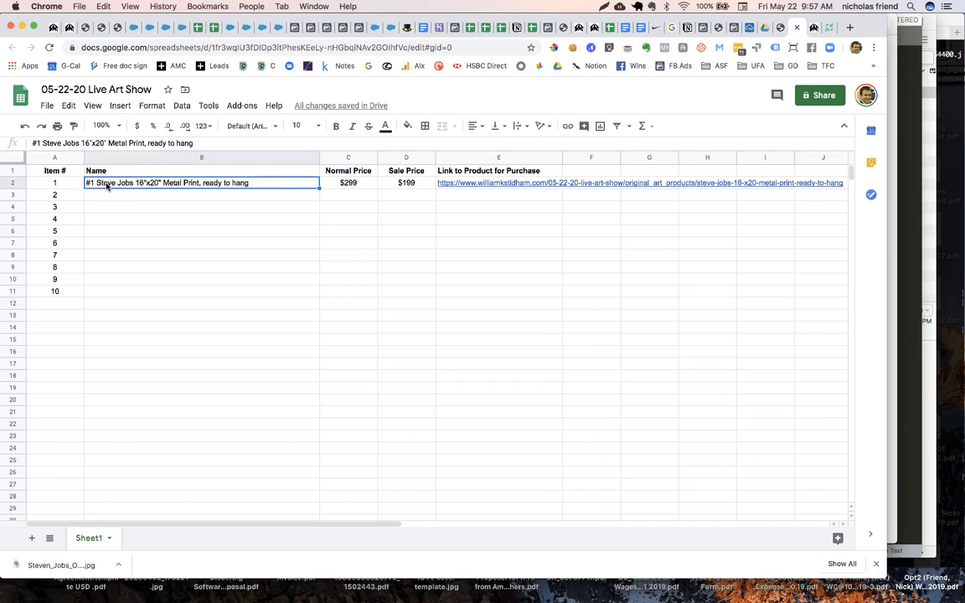
key("Down")
type("#2")
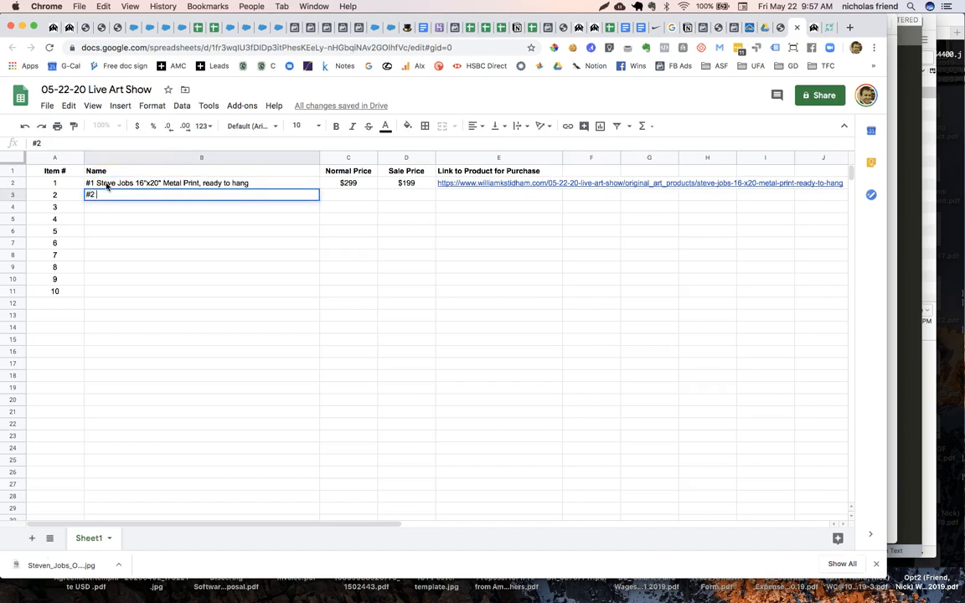
type(" Elon Musk 20x30\"")
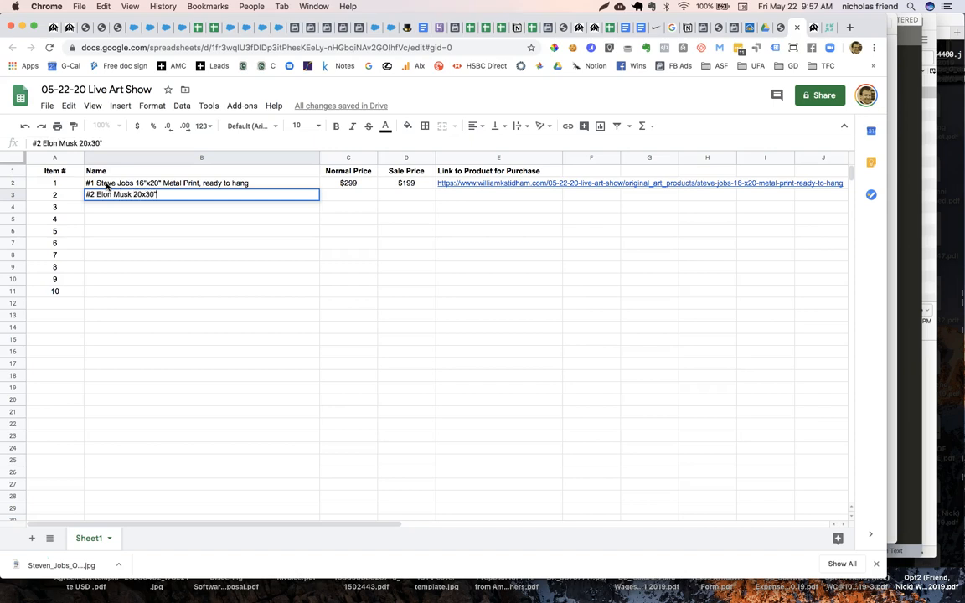
key("Left")
key("Right")
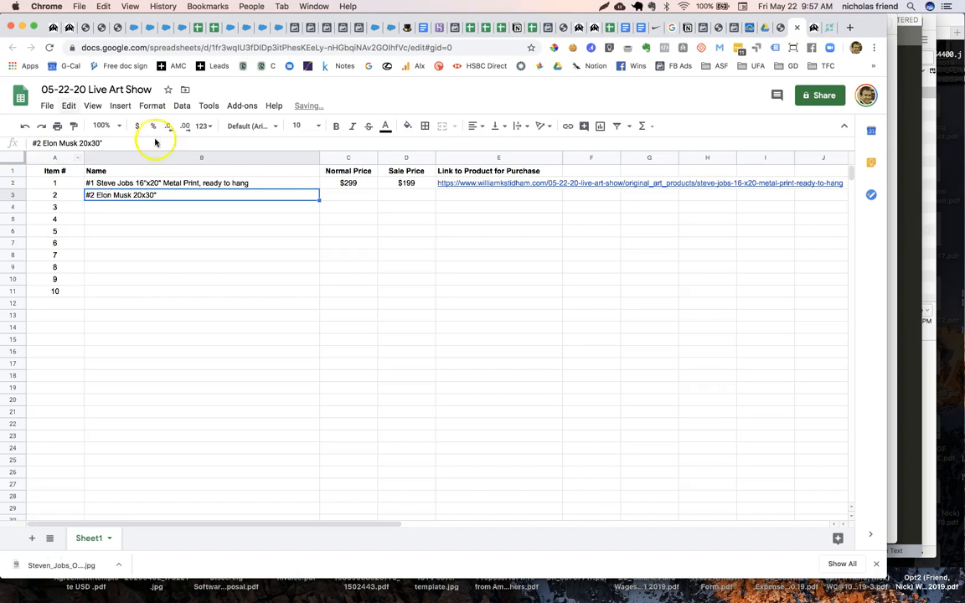
left_click(87, 143)
type("\"")
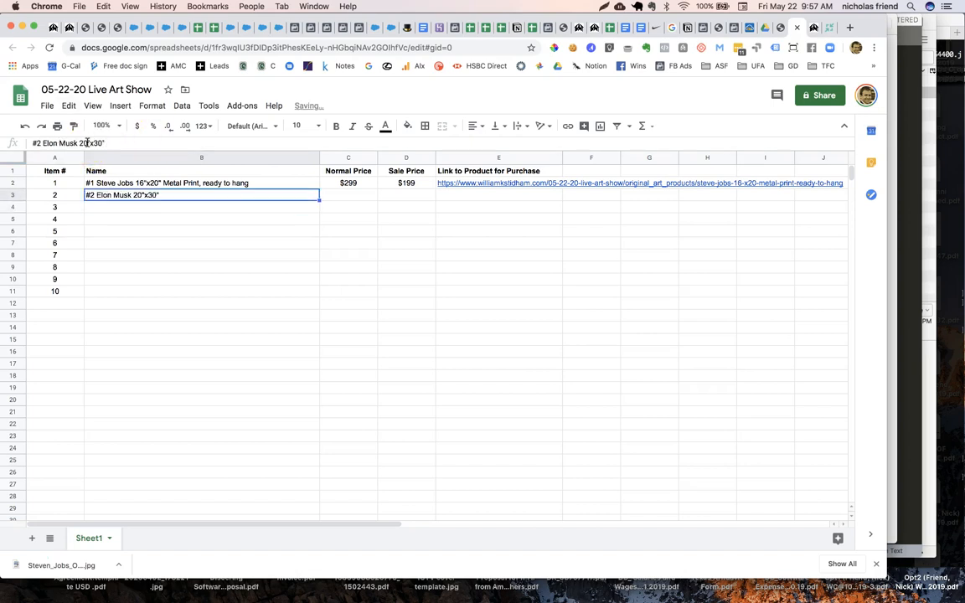
key("Tab")
key("Down")
key("Left")
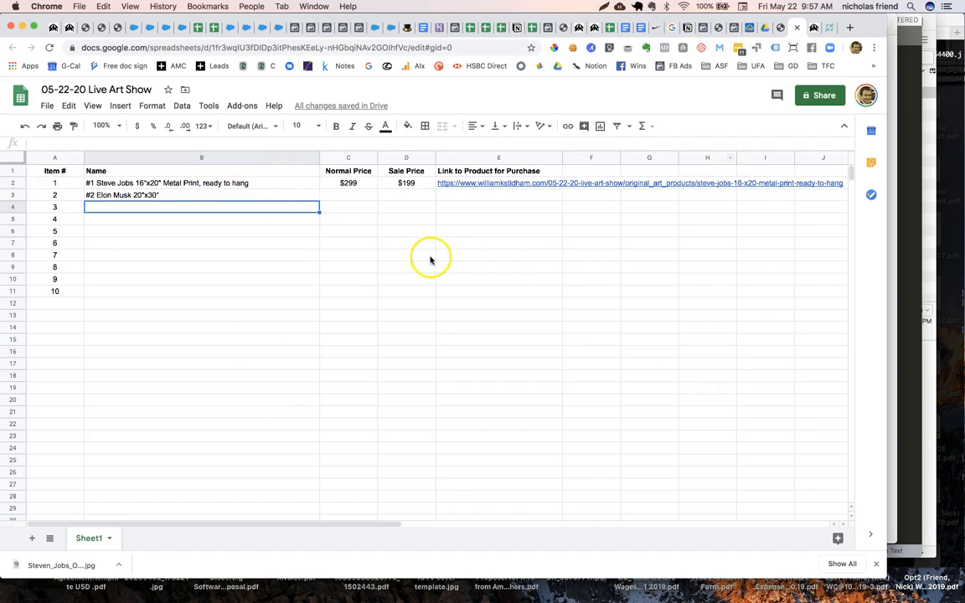
mouse_move(469, 186)
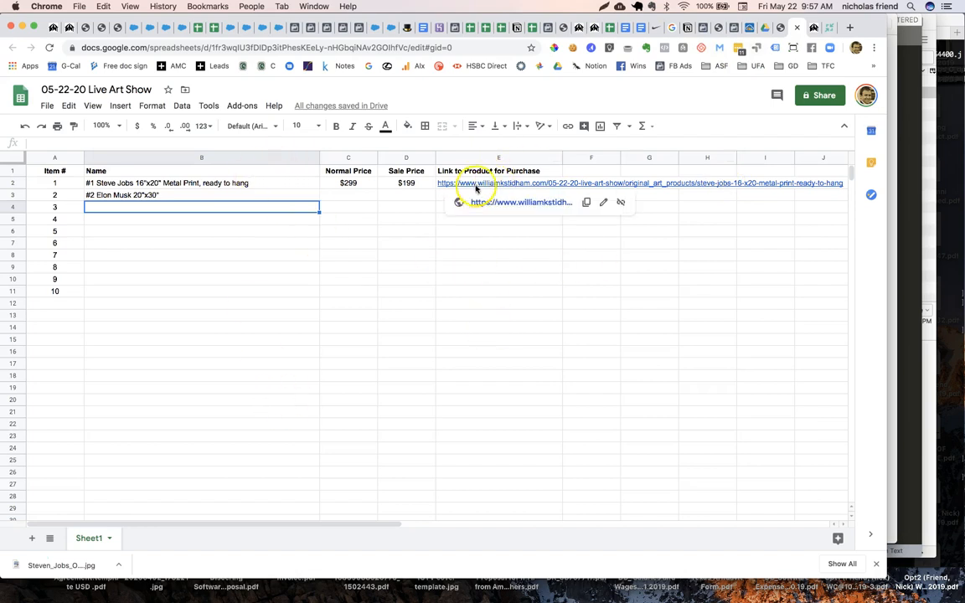
left_click(475, 291)
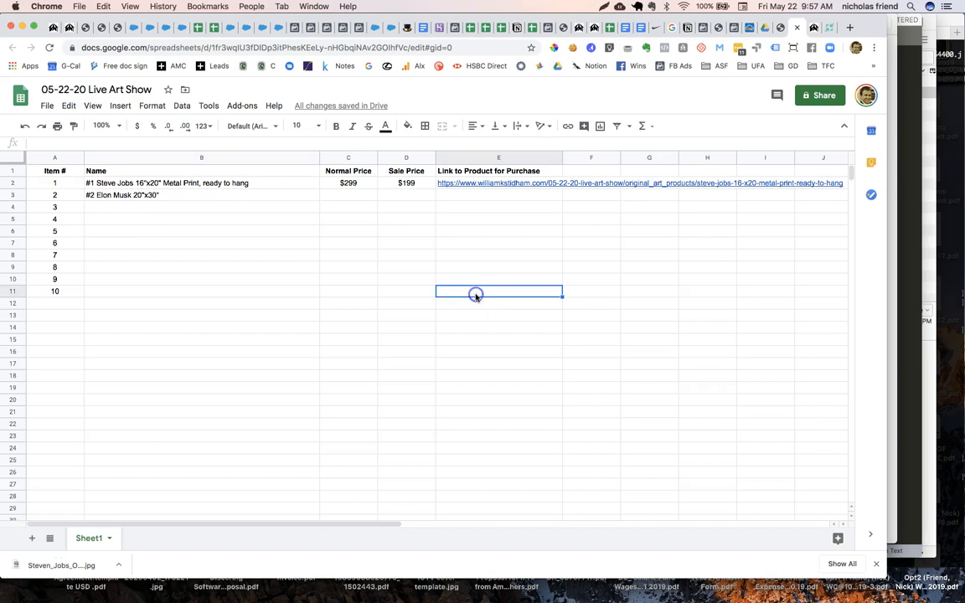